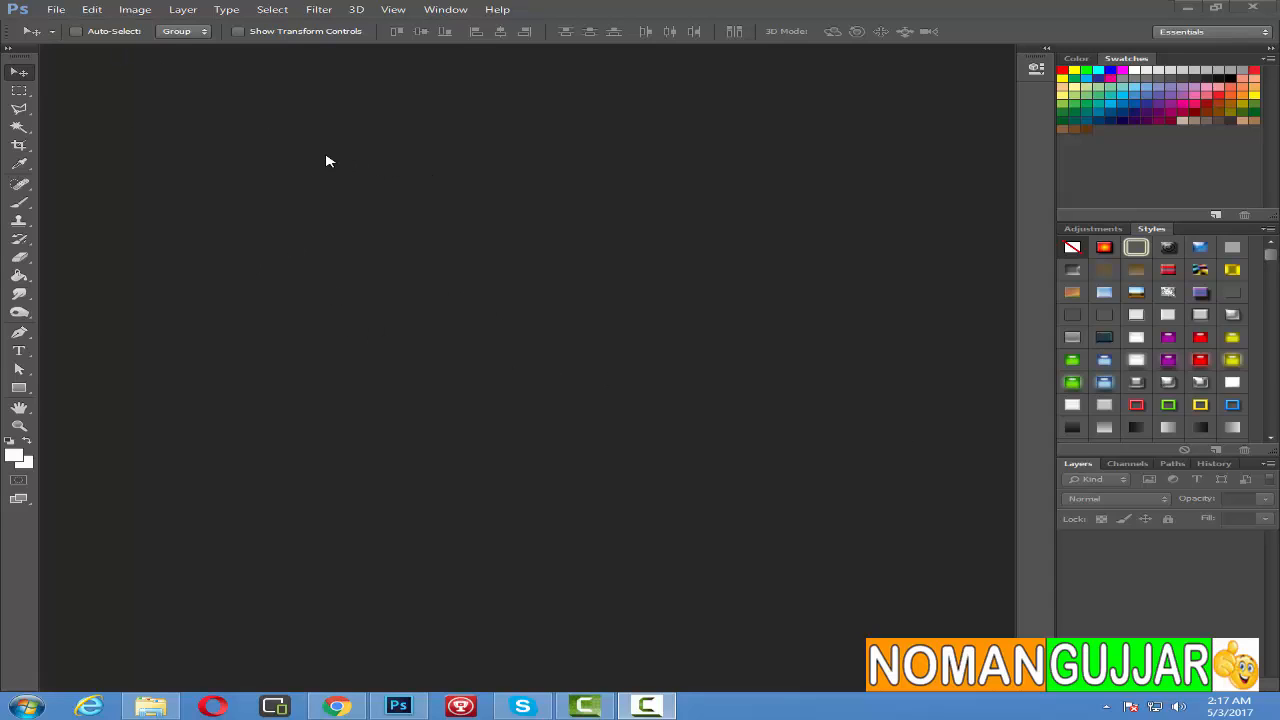
- Create a new 1280 × 720 pixel document at 72 pixels/inch with RGB color and a transparent background
left_click(56, 9)
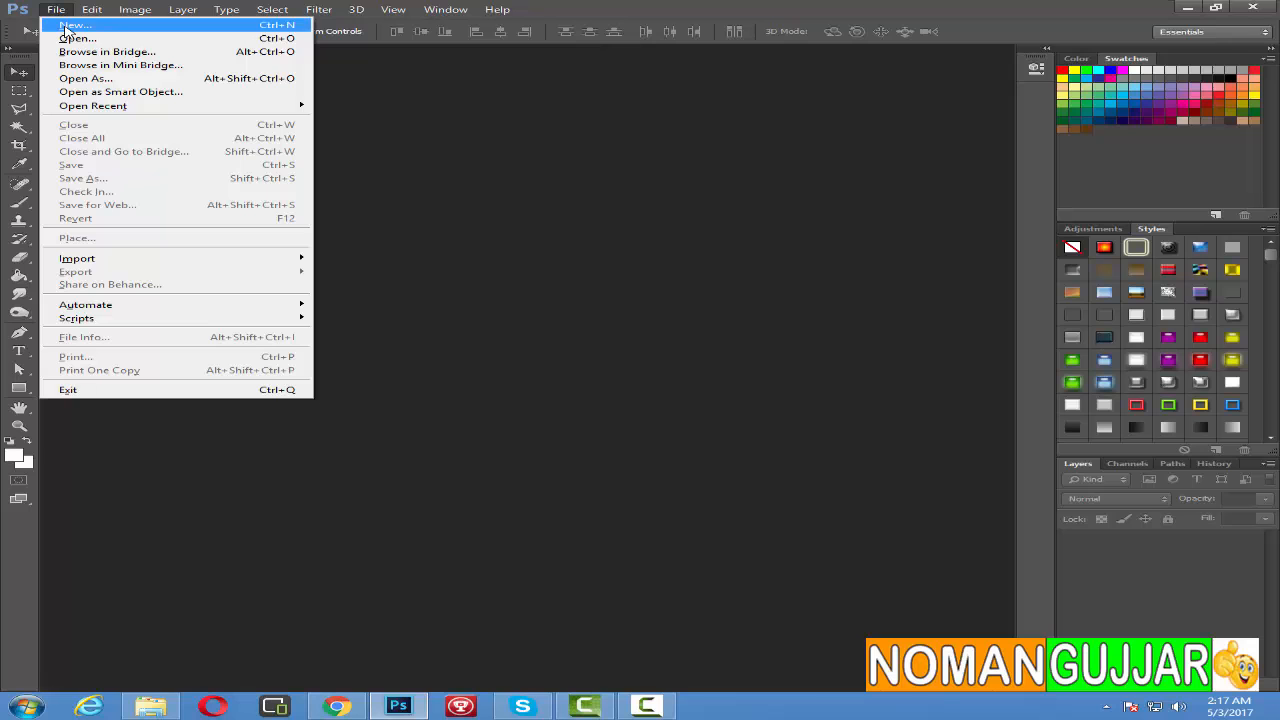
left_click(70, 23)
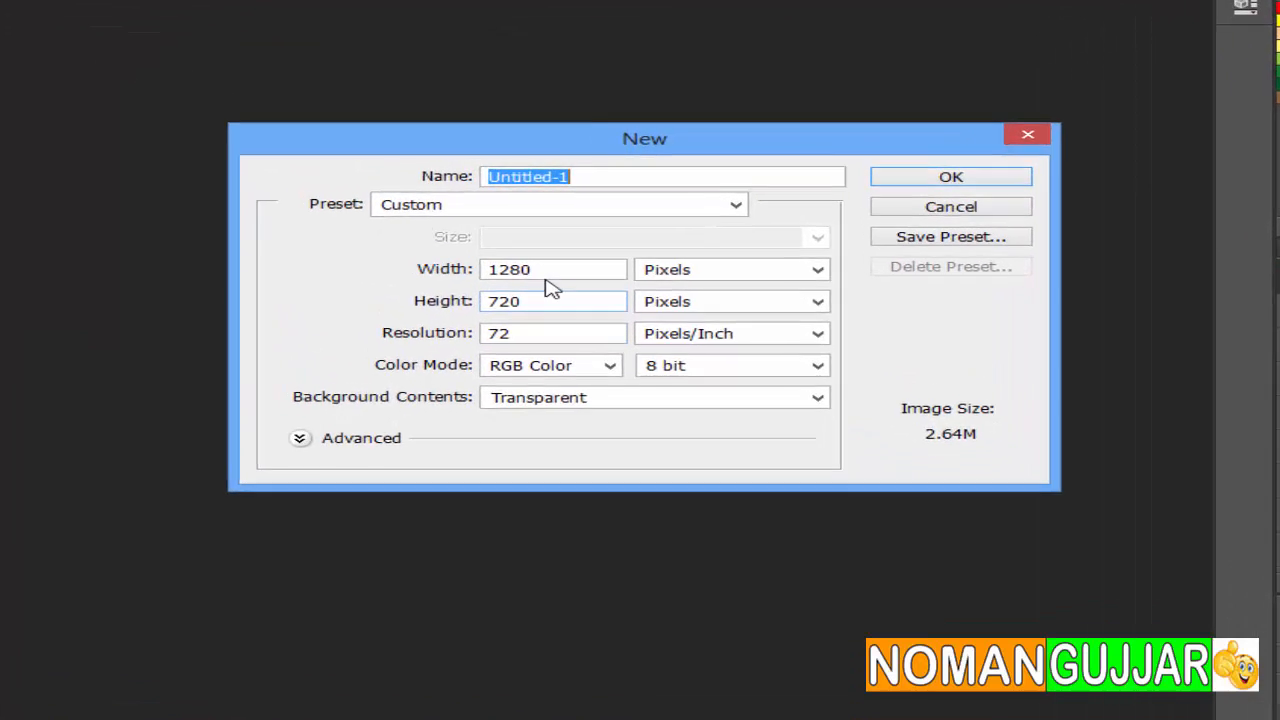
left_click_drag(577, 242, 523, 243)
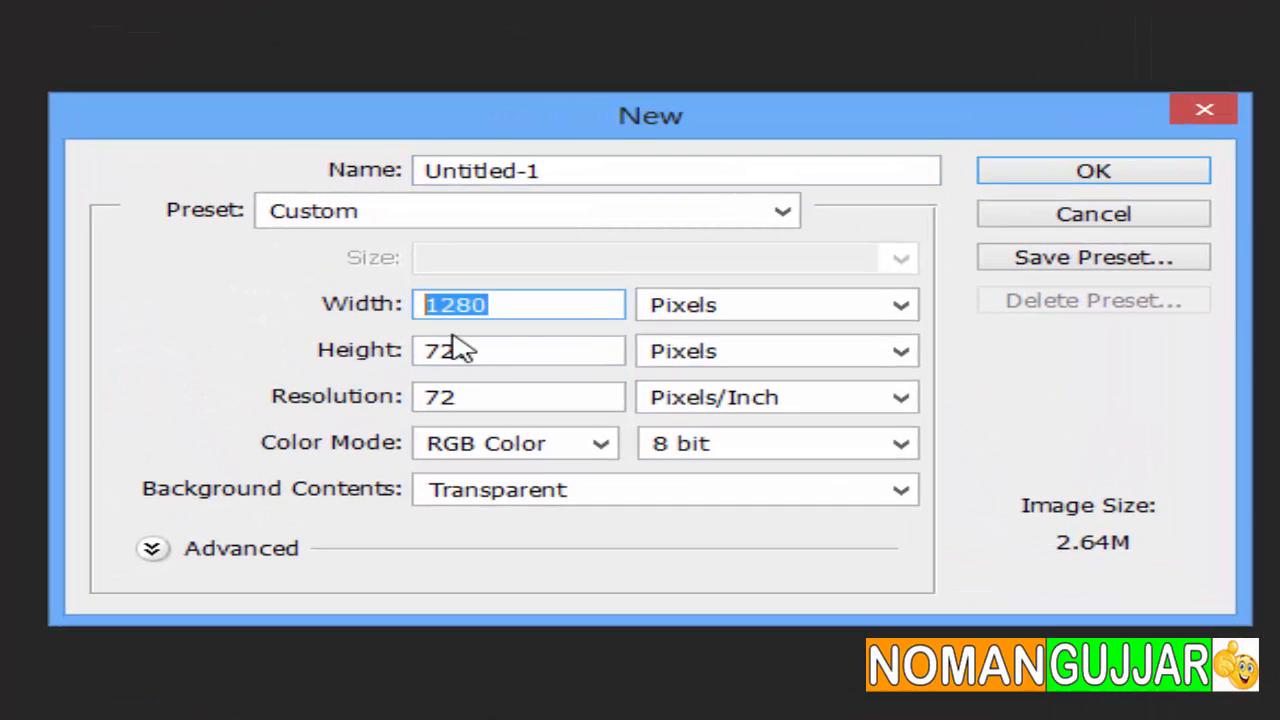
left_click(577, 262)
double_click(513, 350)
left_click(530, 346)
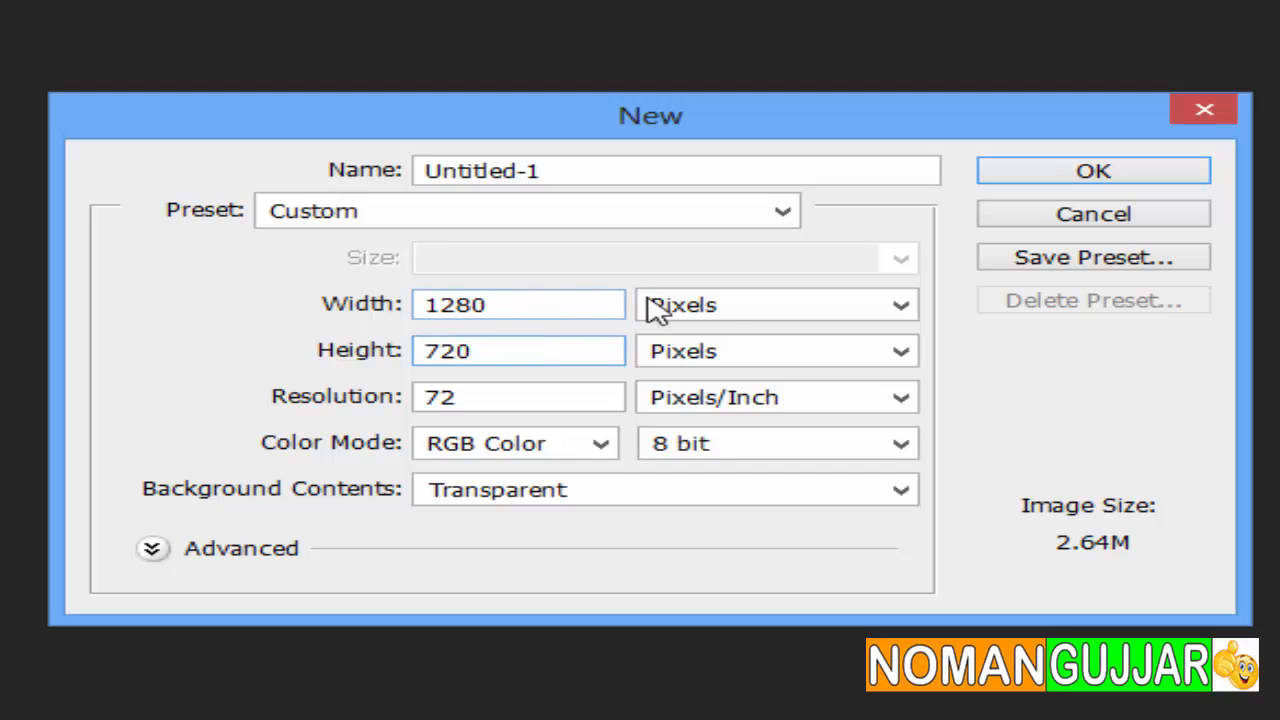
left_click(725, 310)
left_click(720, 305)
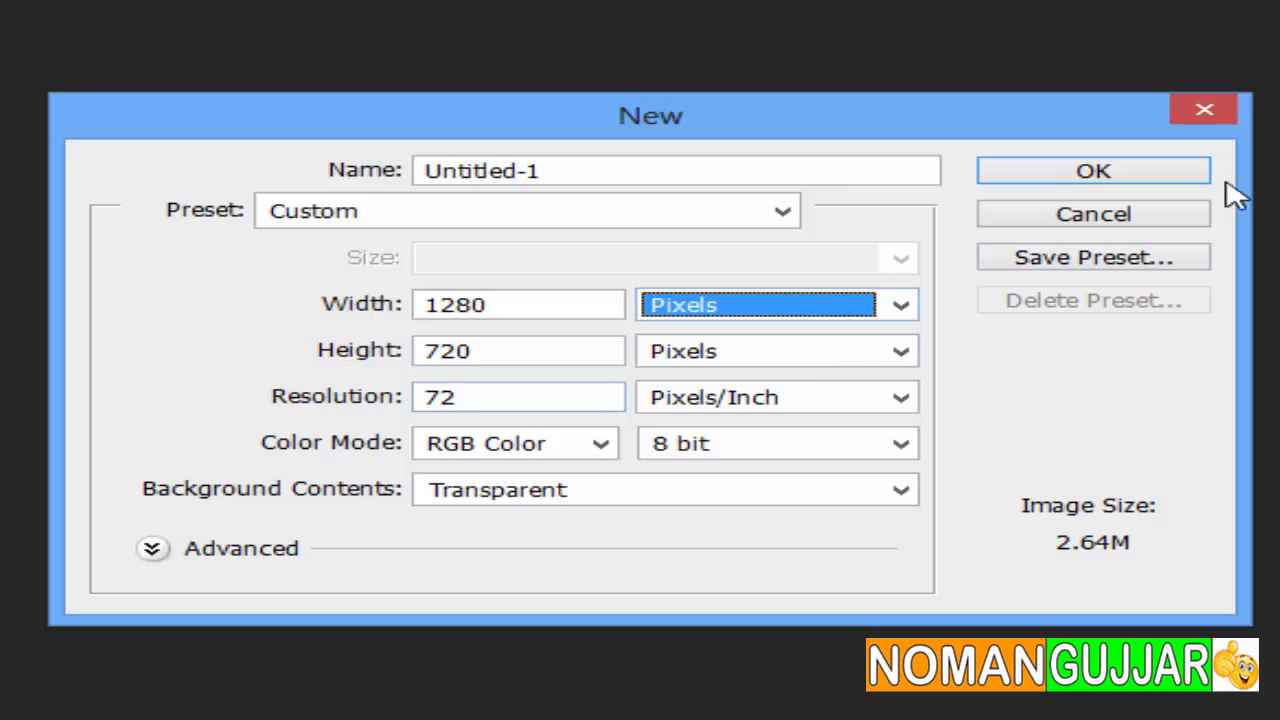
left_click(1143, 173)
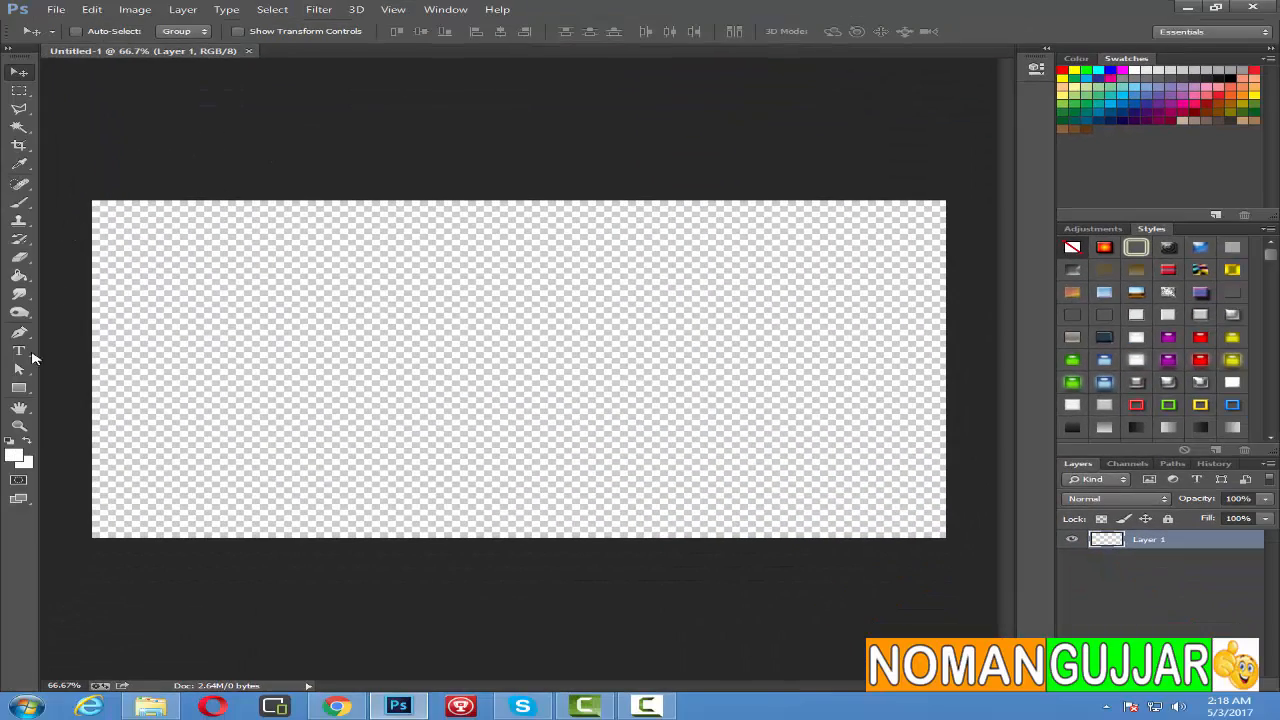
- Draw a rectangle about 1291 × 118 px across the full canvas width, just below the middle
left_click(20, 385)
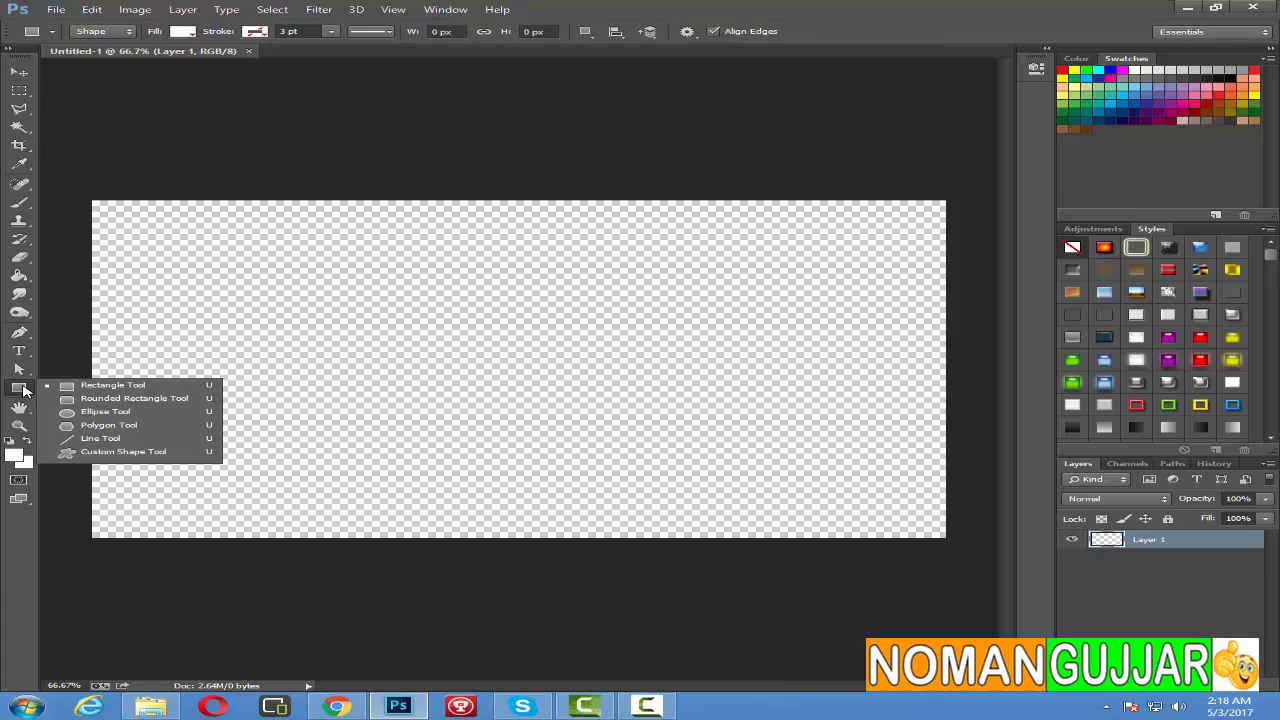
left_click(107, 389)
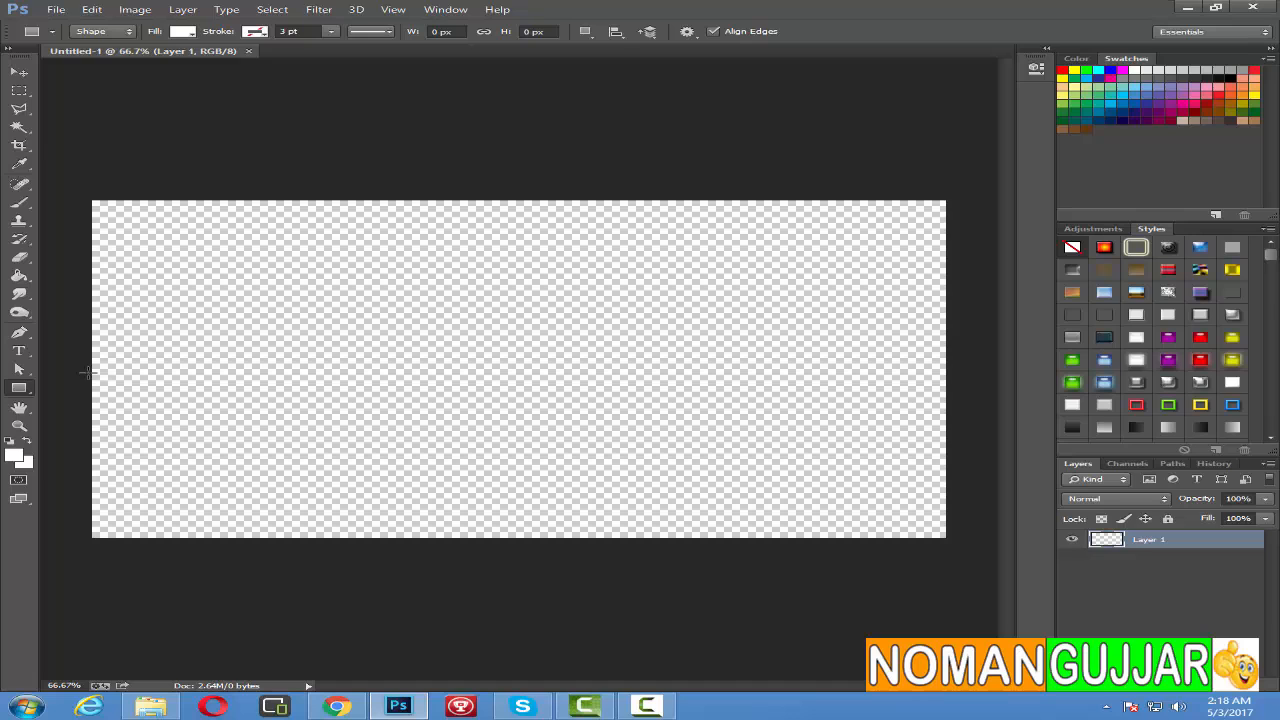
left_click_drag(88, 373, 950, 427)
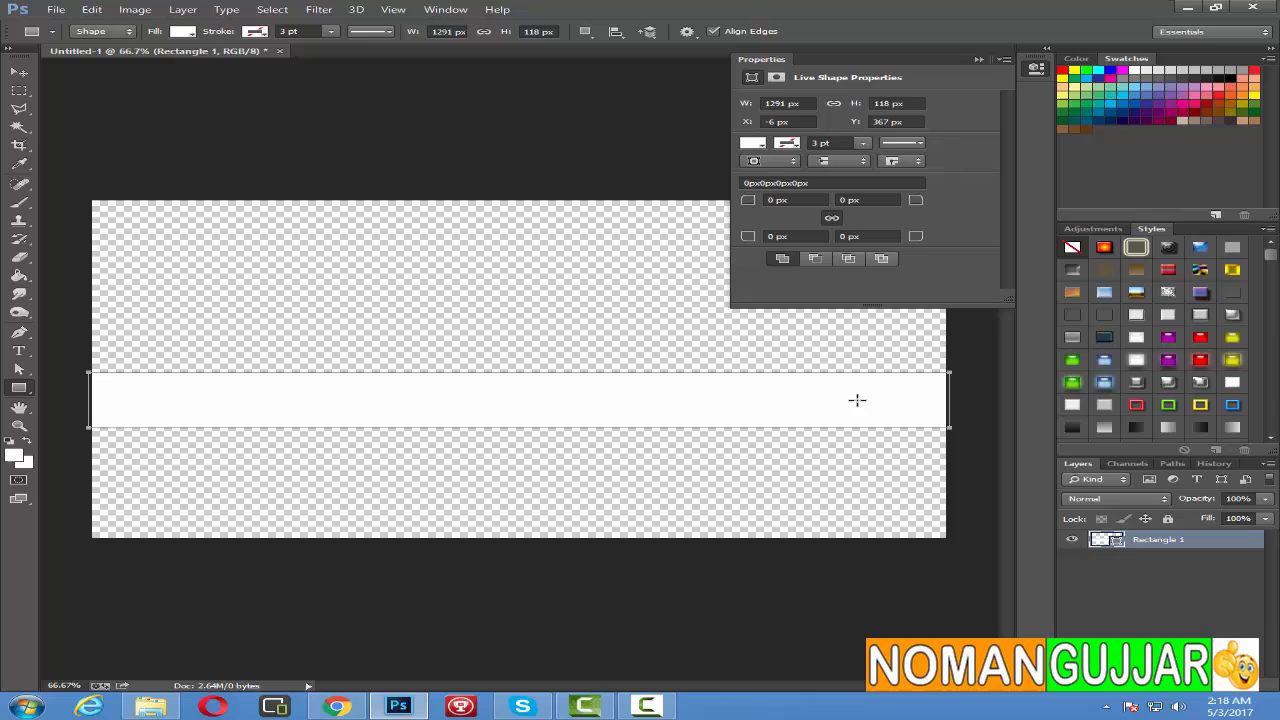
- Fill the rectangle with bright green and collapse its shape properties
left_click(182, 32)
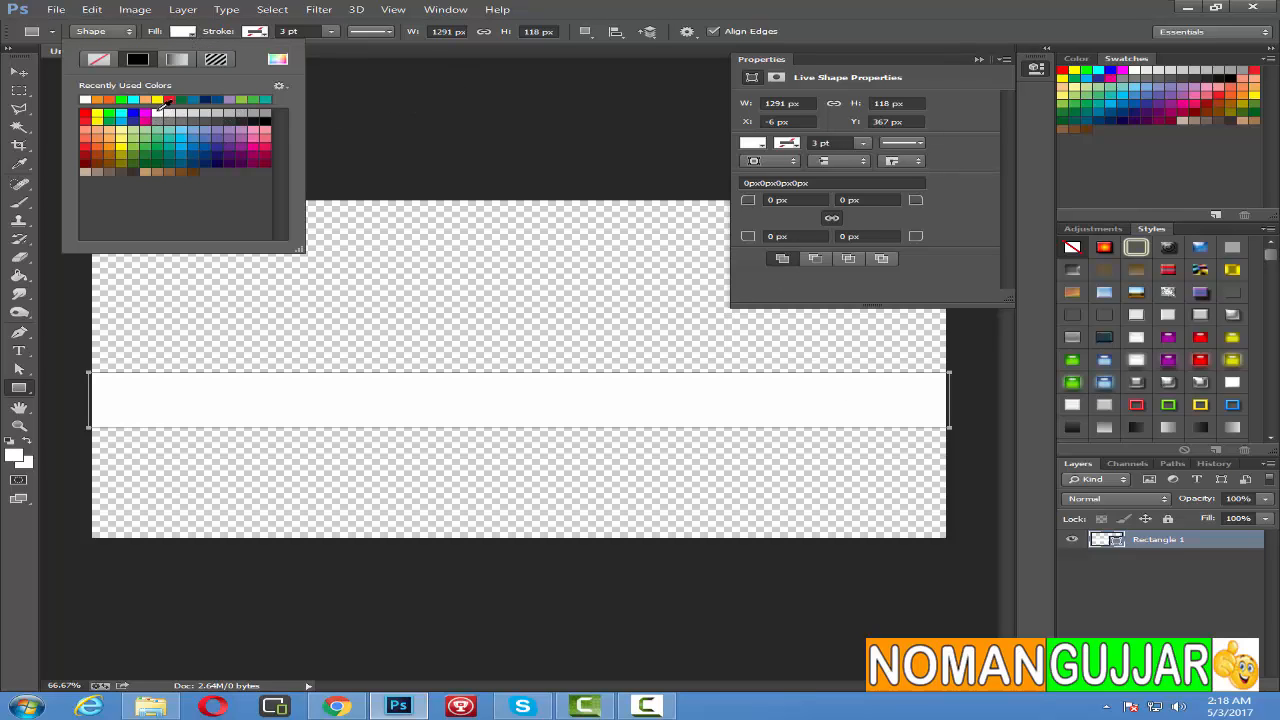
left_click(137, 99)
left_click(127, 99)
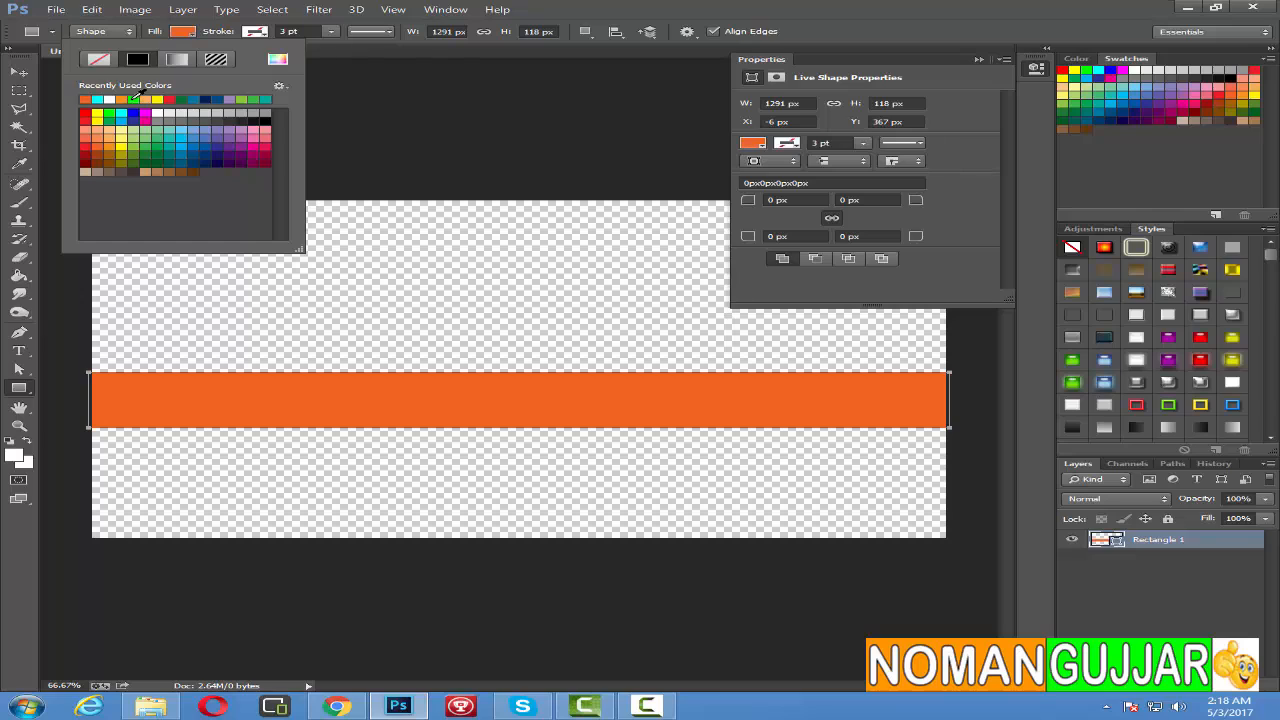
left_click(140, 98)
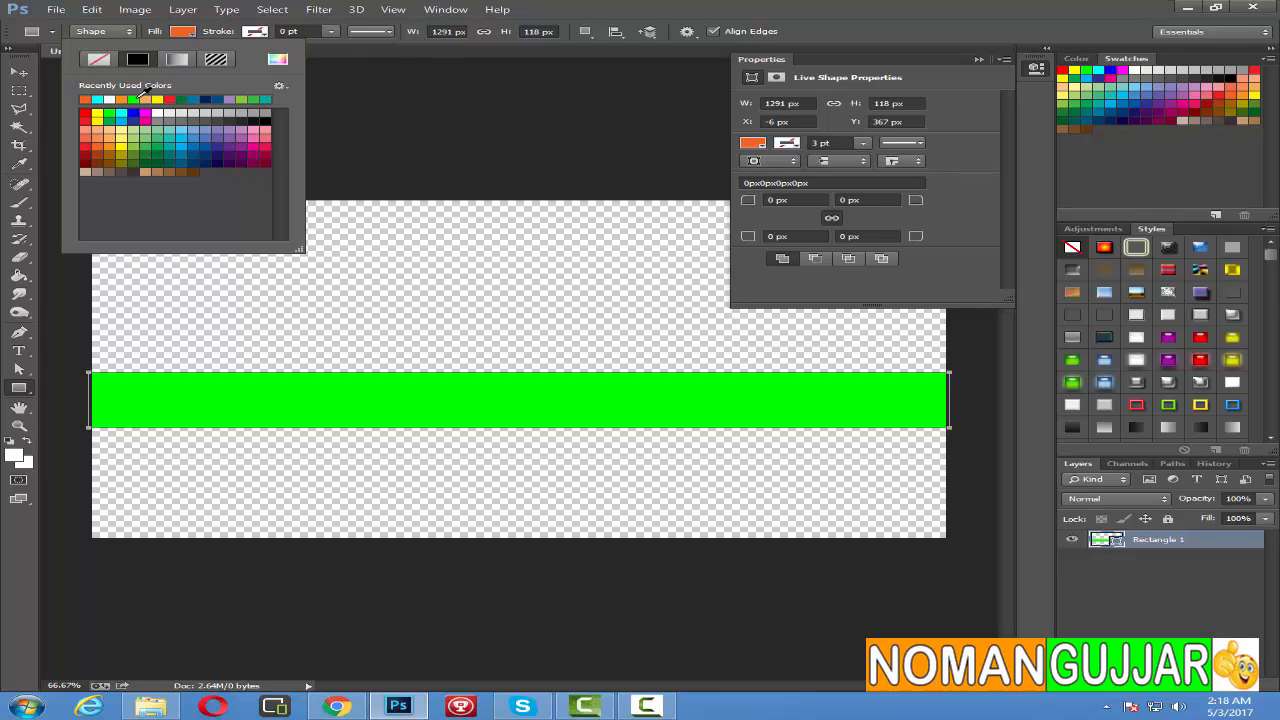
left_click(980, 59)
left_click(980, 59)
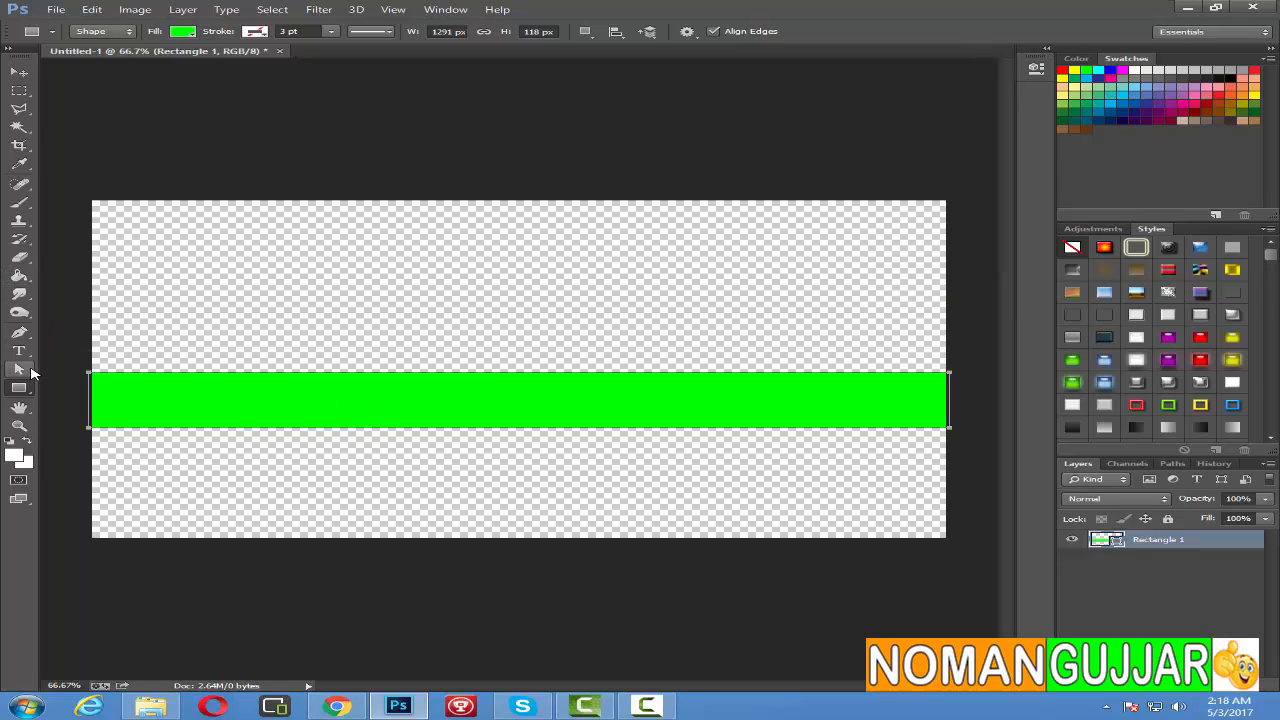
- Shift the green bar's top corner points about 1.1 in left with the Direct Selection tool, converting it to a regular path
left_click(17, 371)
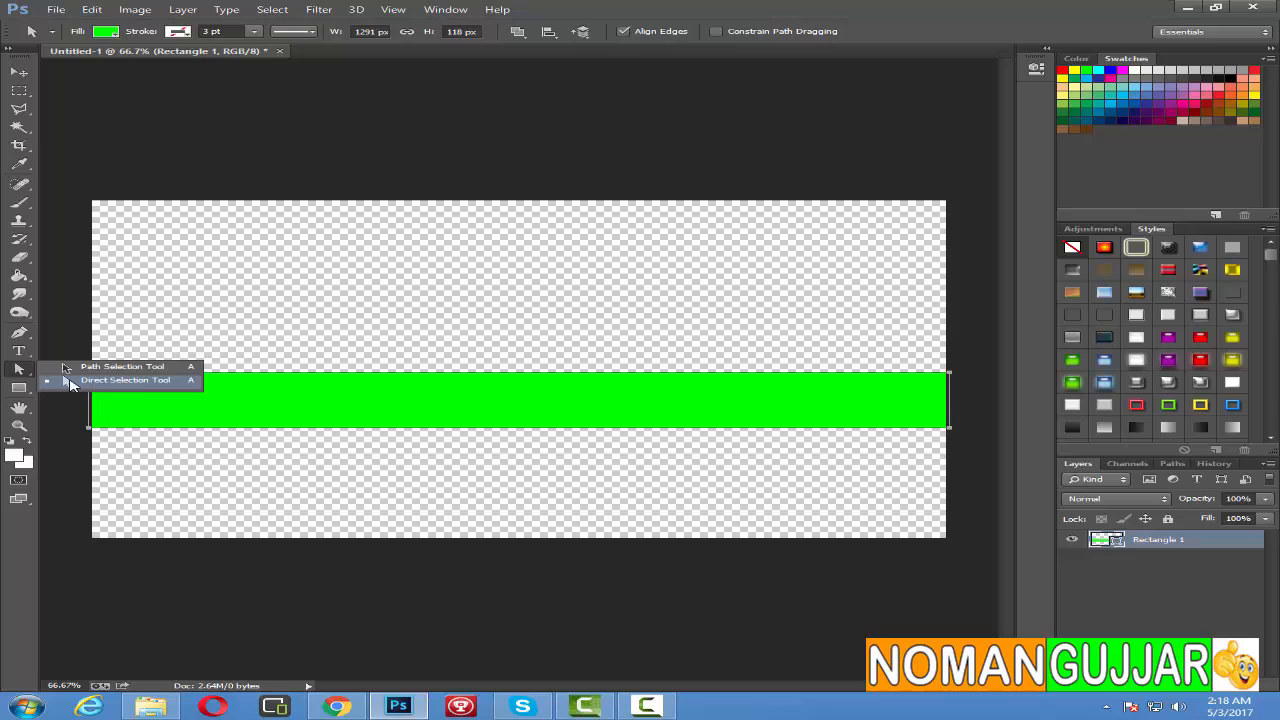
left_click(110, 385)
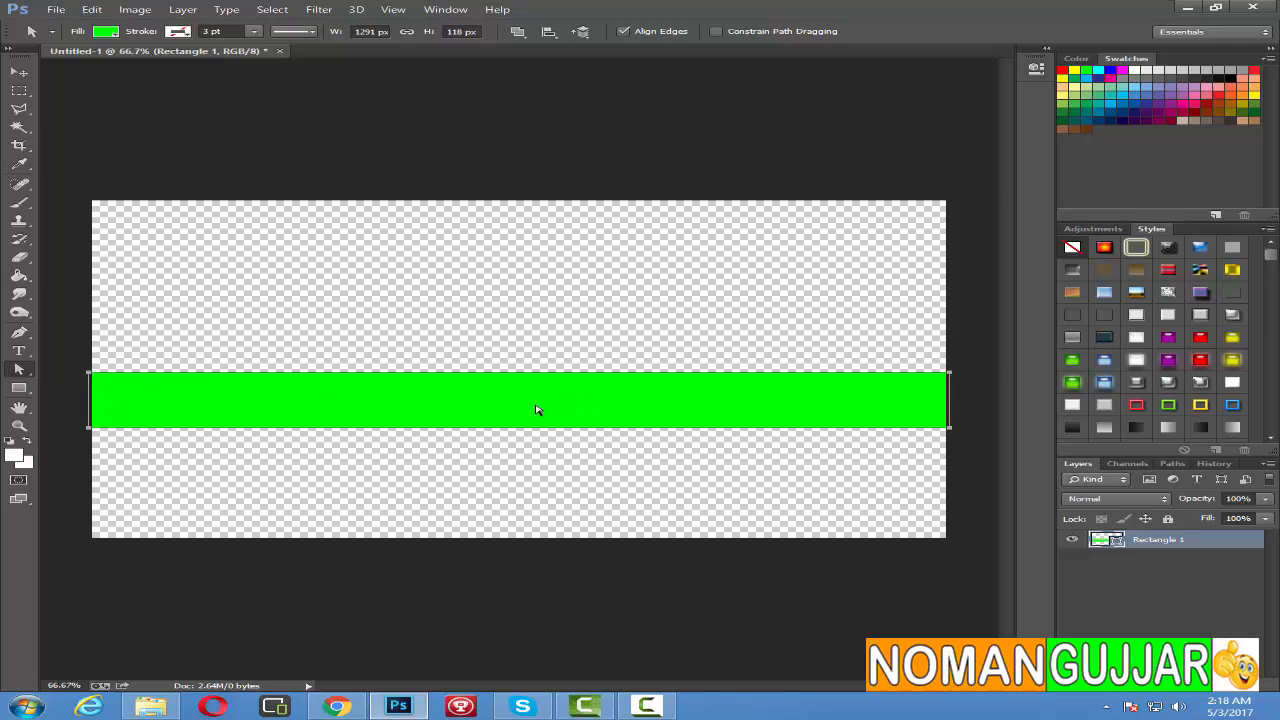
left_click_drag(66, 364, 900, 379)
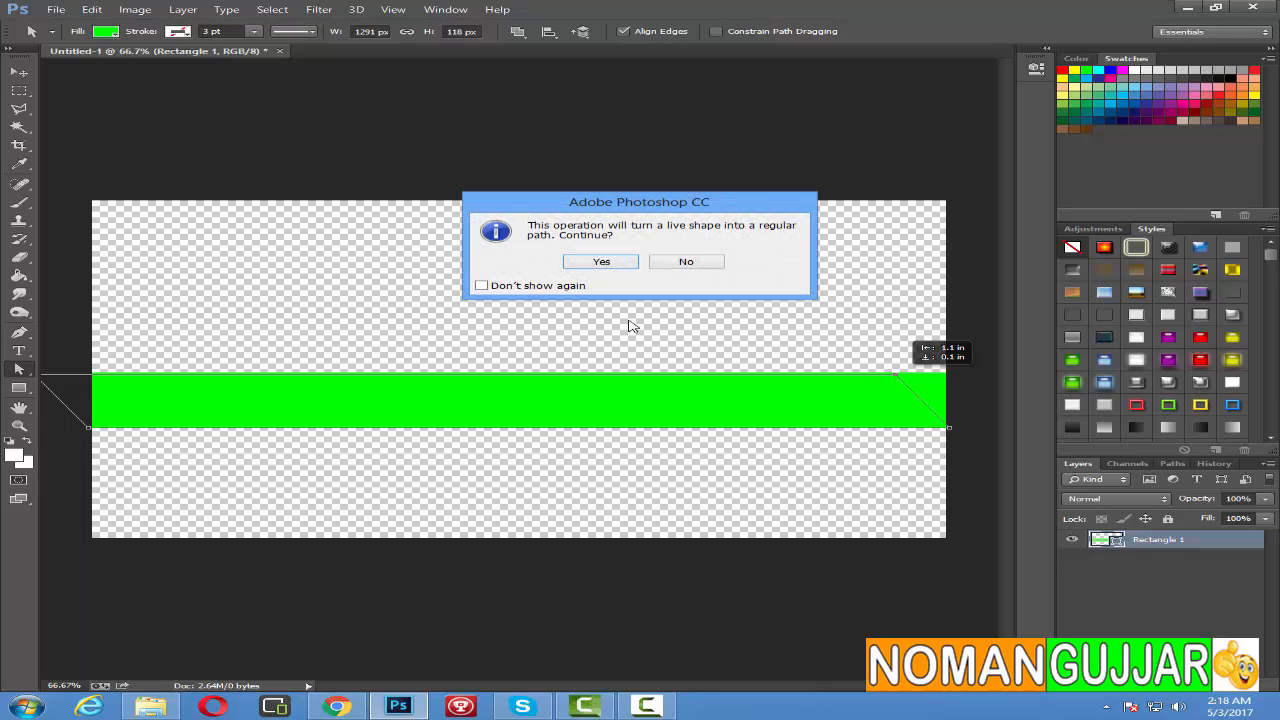
left_click(604, 264)
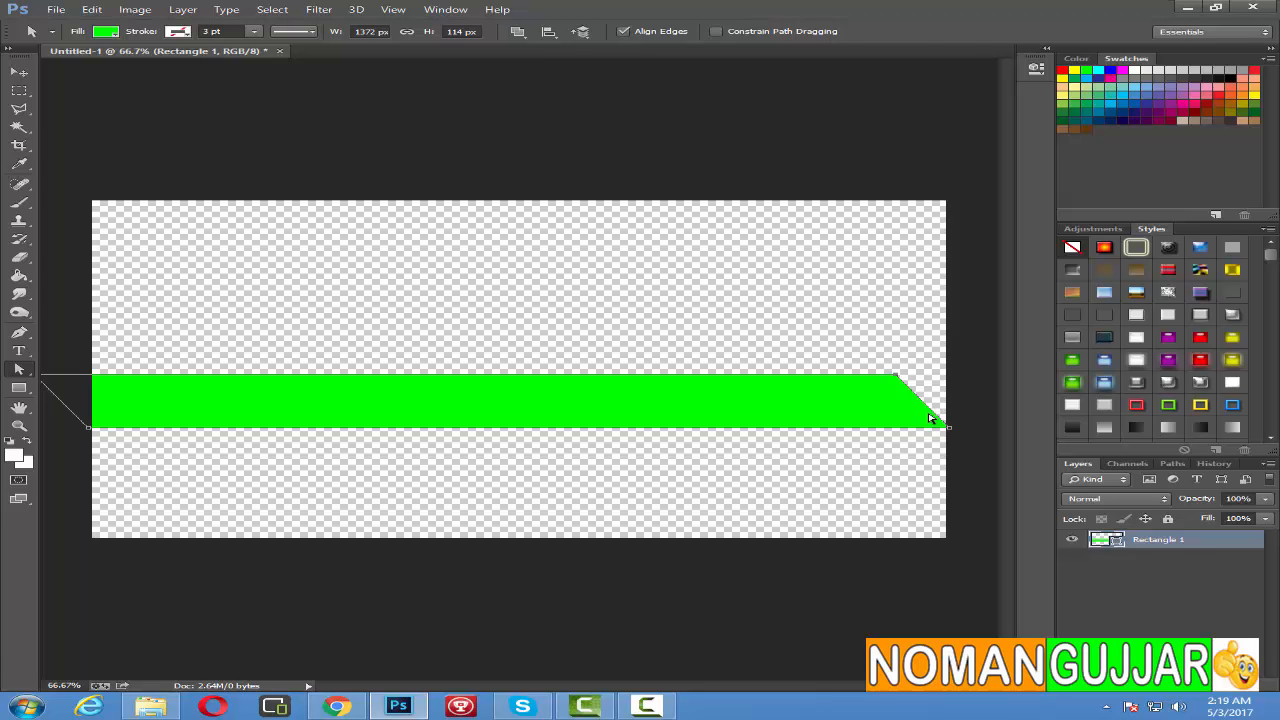
- Free-transform the green bar's selected top edge to pull its right corner slightly inward, and apply the transform
key("ctrl+t")
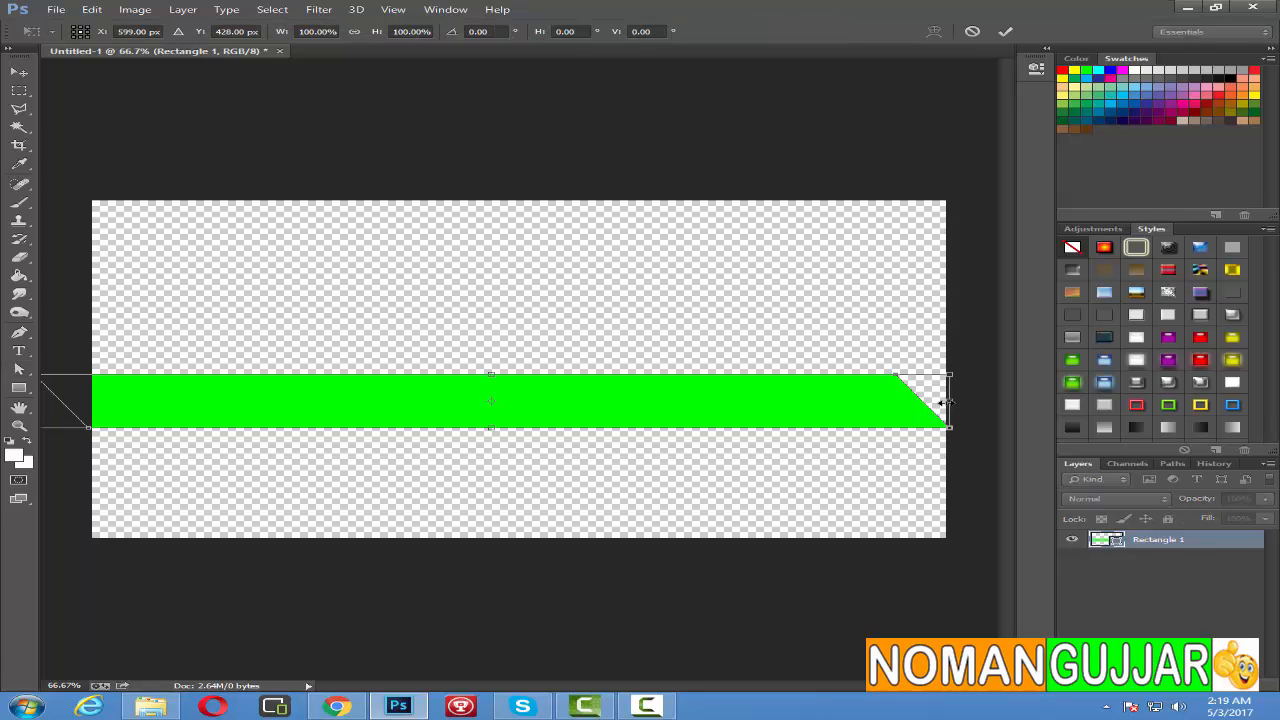
left_click_drag(945, 402, 938, 402)
left_click(1005, 31)
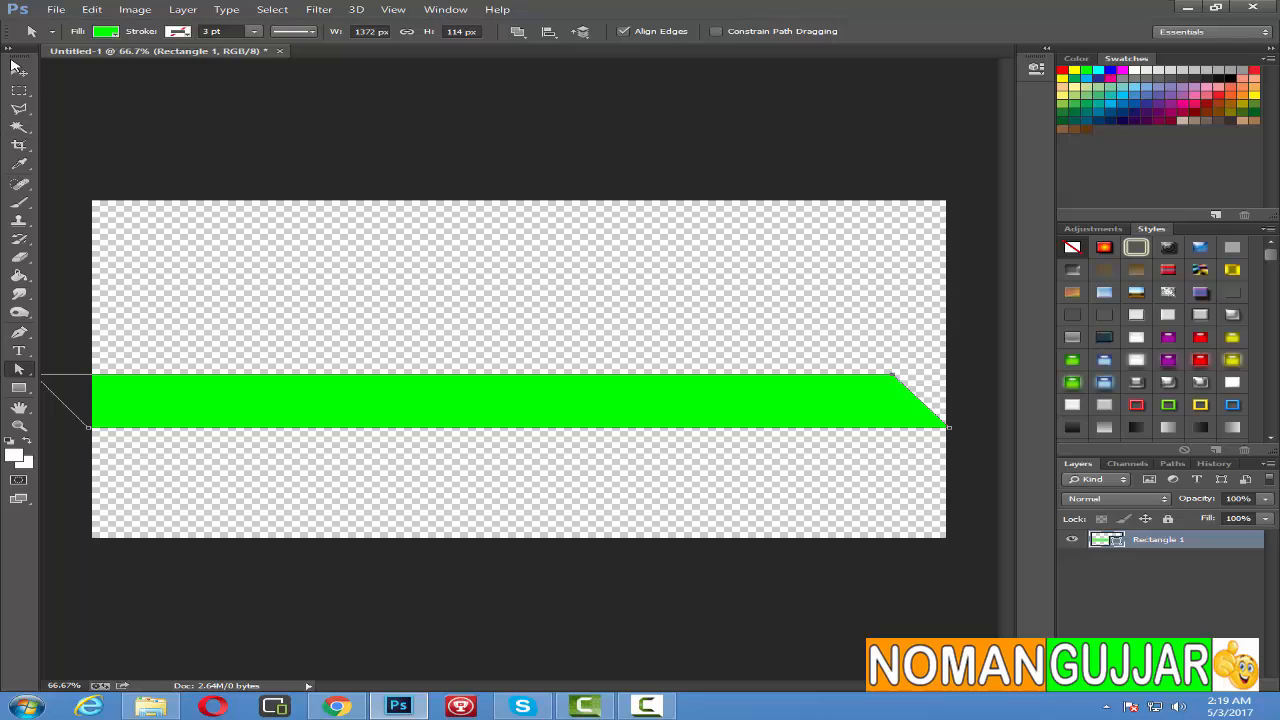
- Move the whole green bar slightly left and down so its slanted tip sits inside the canvas
left_click(18, 70)
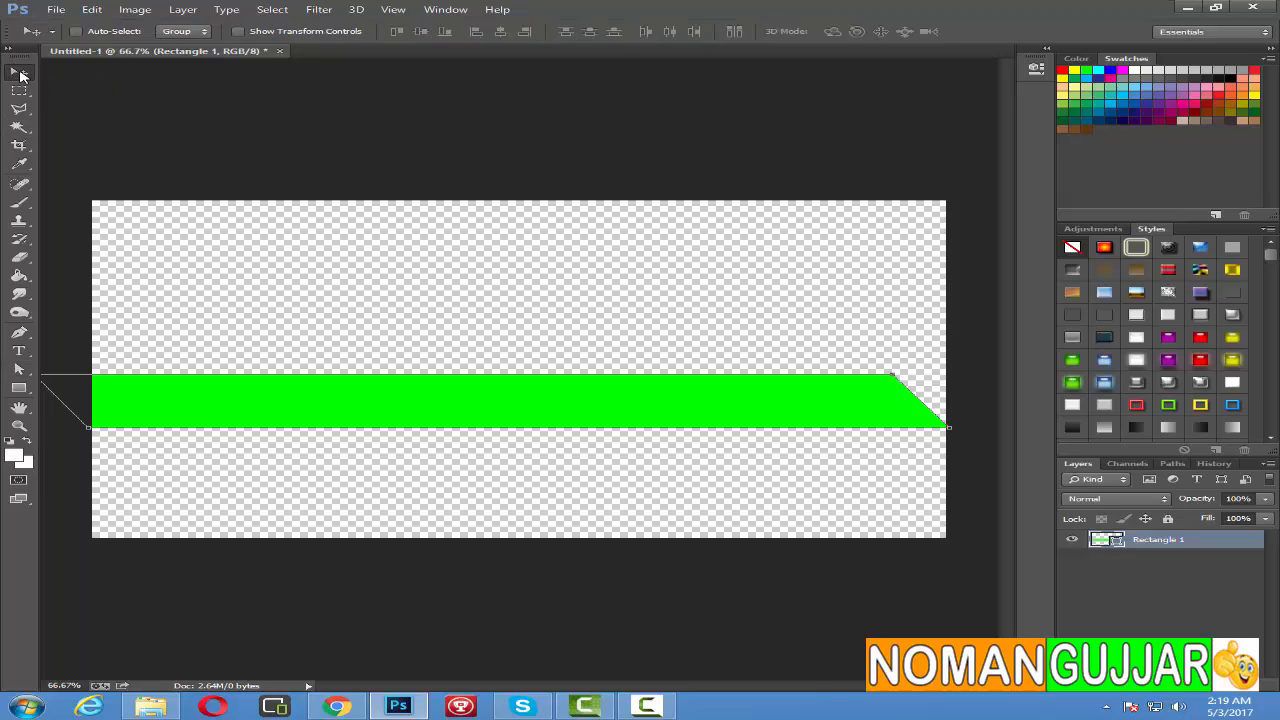
key("ctrl+t")
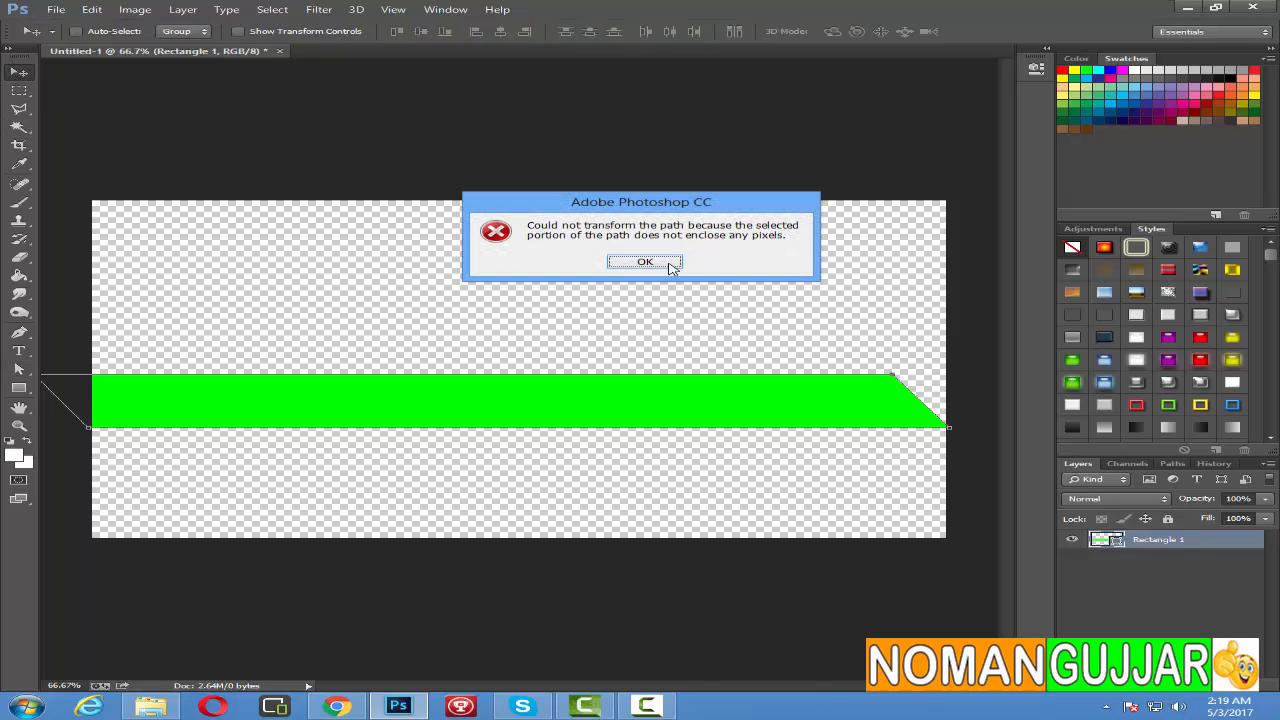
left_click(672, 268)
mouse_move(666, 397)
left_mouse_down()
mouse_move(648, 393)
mouse_move(668, 405)
left_mouse_up()
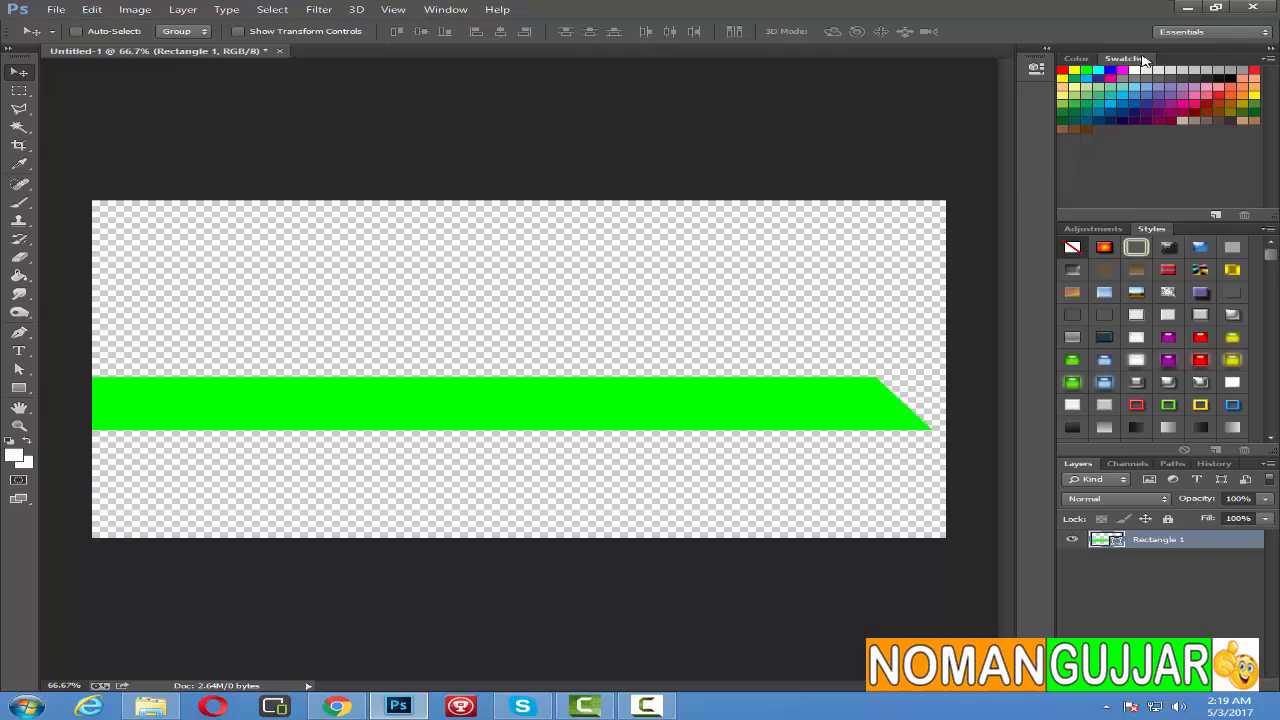
- Switch to File Explorer and place the round green logo image from the my picture folder into the Photoshop document
left_click(1187, 7)
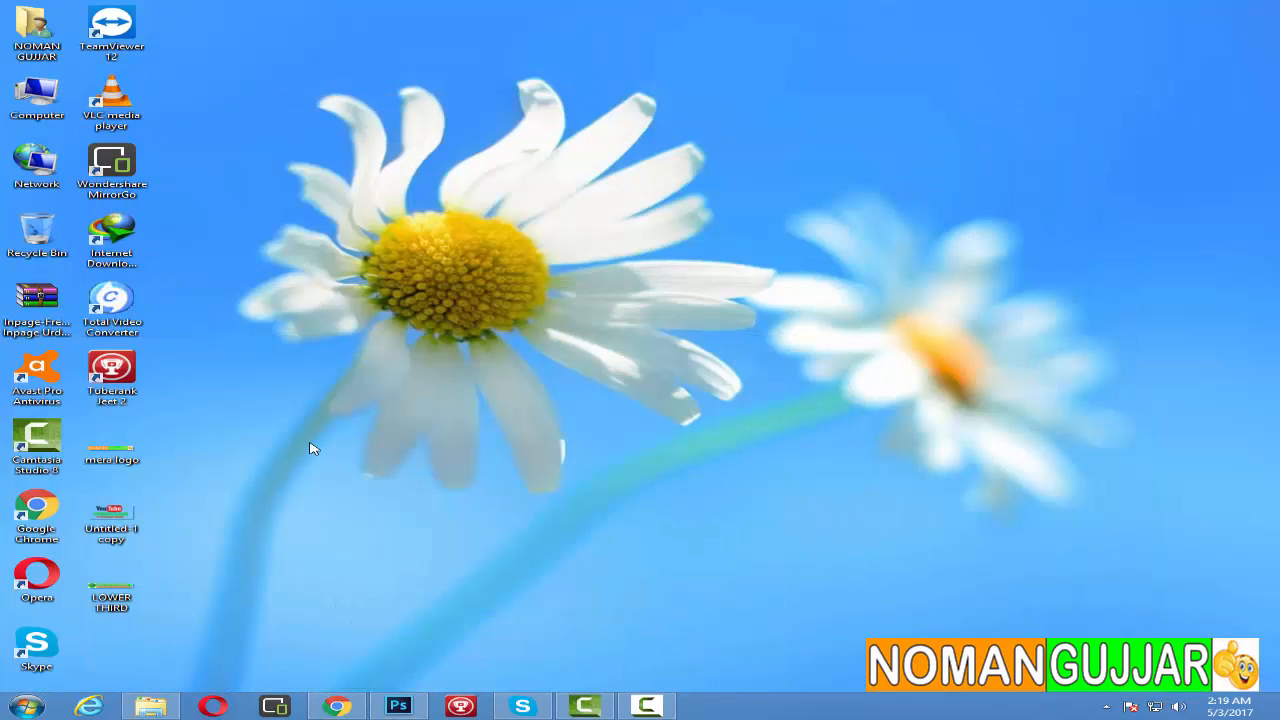
left_click(150, 707)
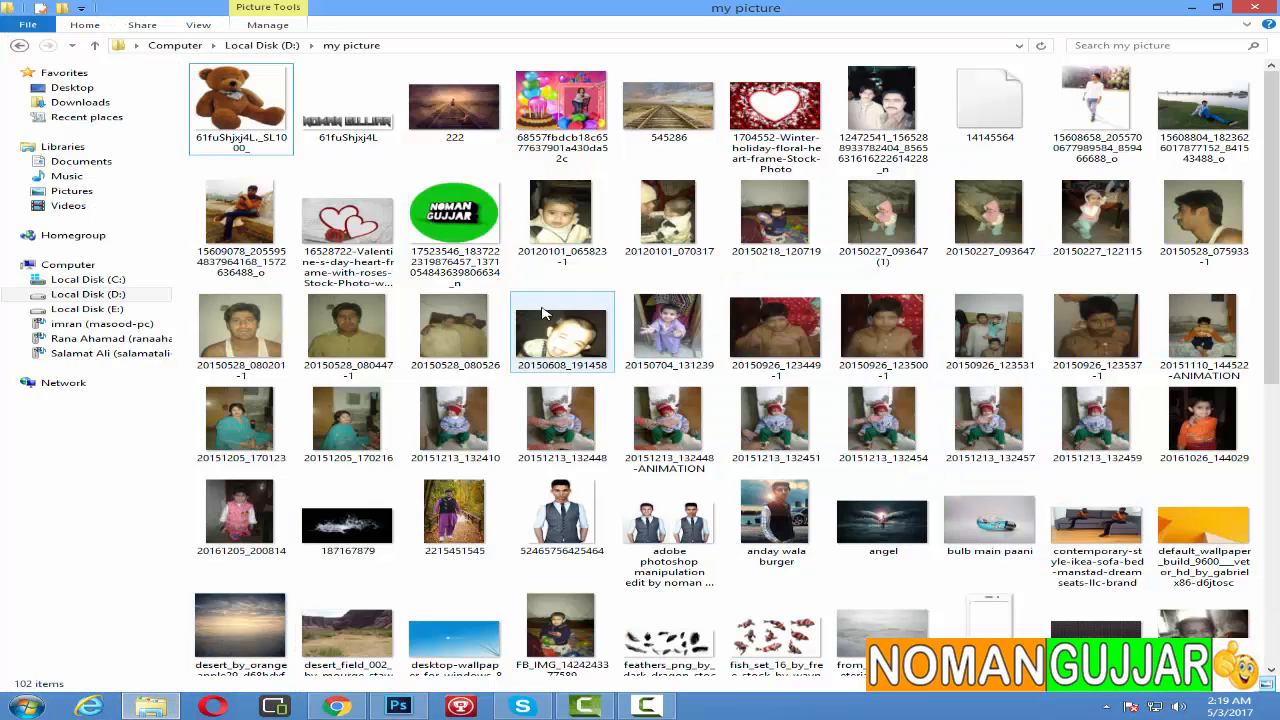
left_click_drag(453, 212, 415, 357)
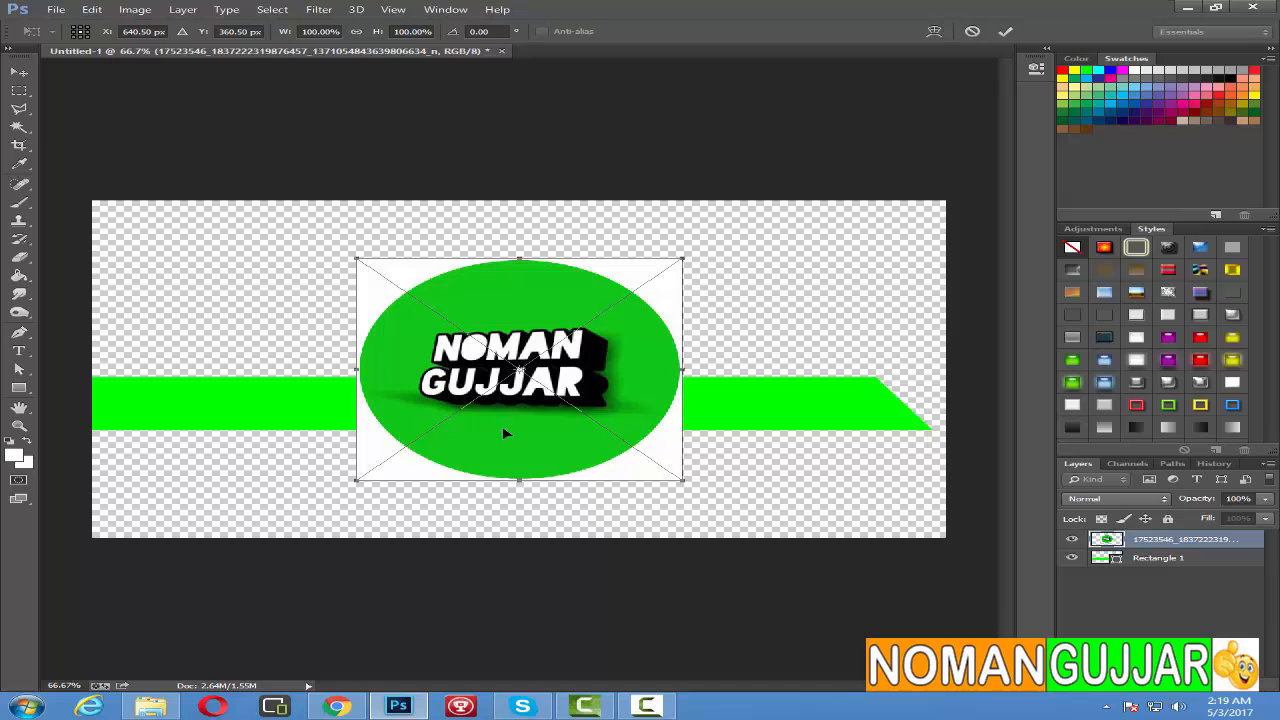
- Scale the logo to about 41.5% width and 40.4% height over the green bar's left end, and commit the placement
left_click_drag(681, 480, 198, 424)
left_click_drag(205, 380, 244, 372)
left_click_drag(249, 446, 236, 437)
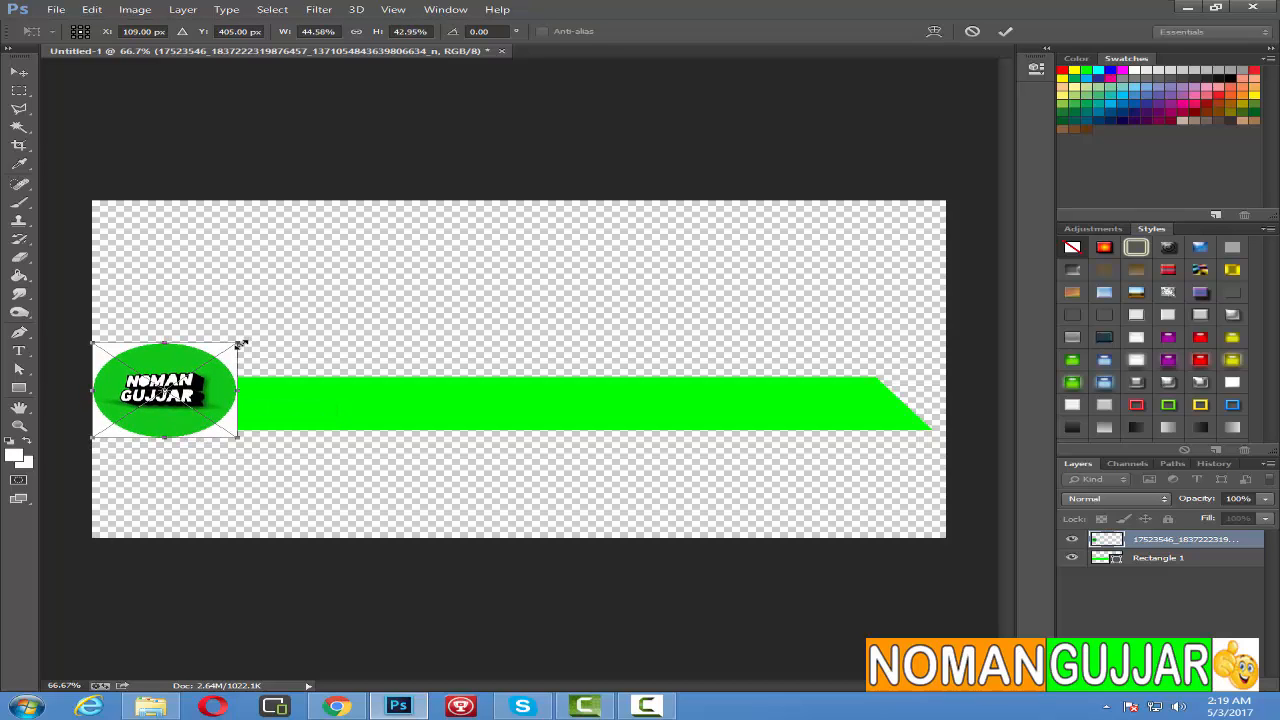
left_click_drag(240, 345, 227, 350)
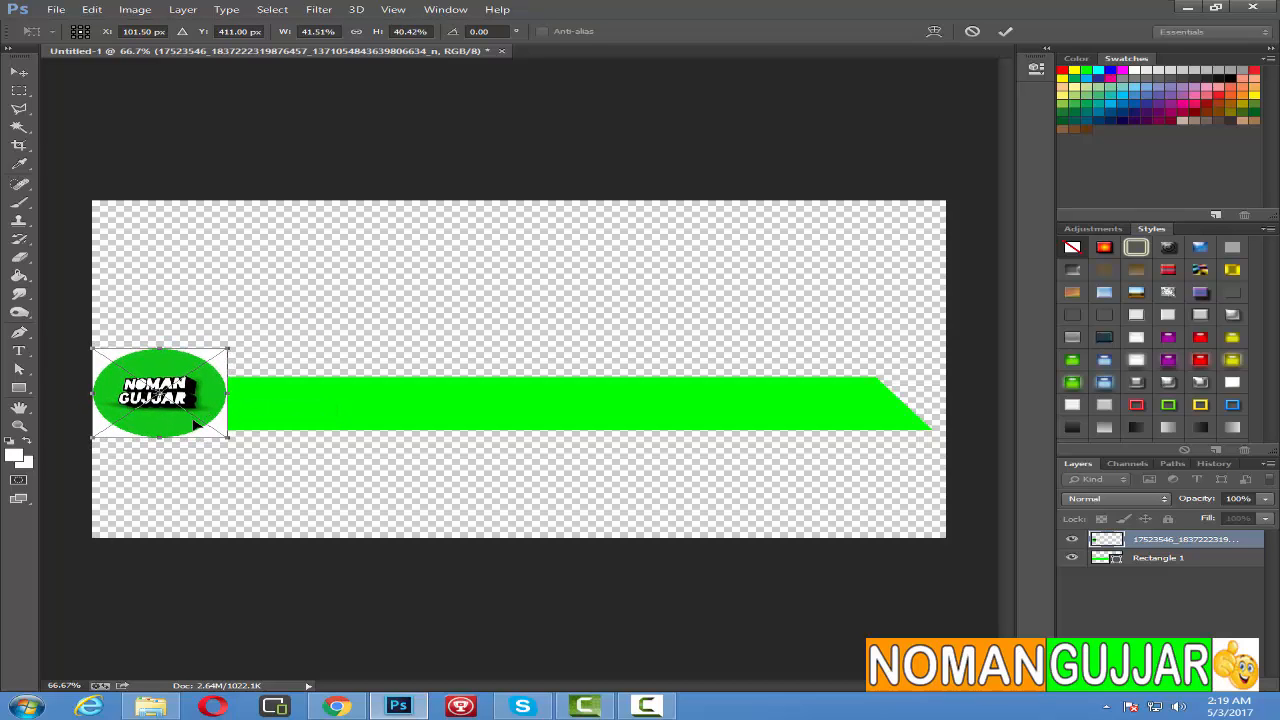
left_click(1005, 31)
- Draw a second rectangle about 1258 × 92 px directly below the green bar, layered above Rectangle 1 and beneath the logo
left_click(1156, 556)
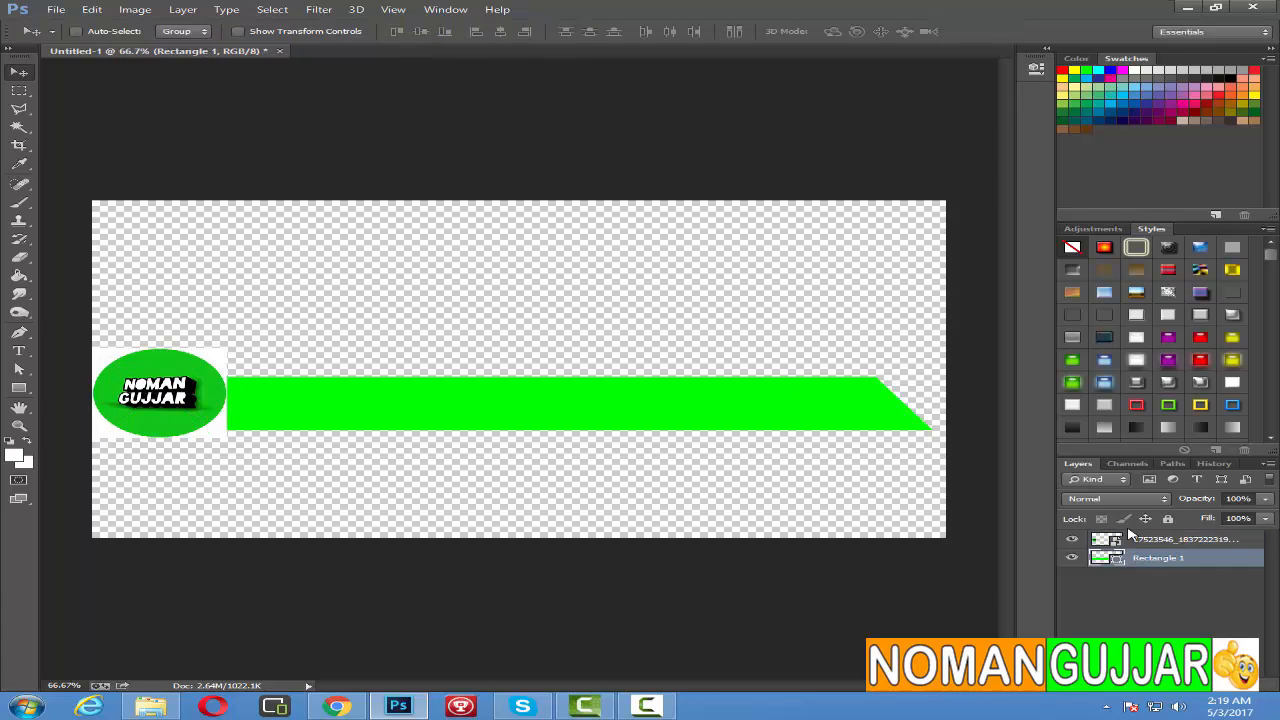
left_click(19, 388)
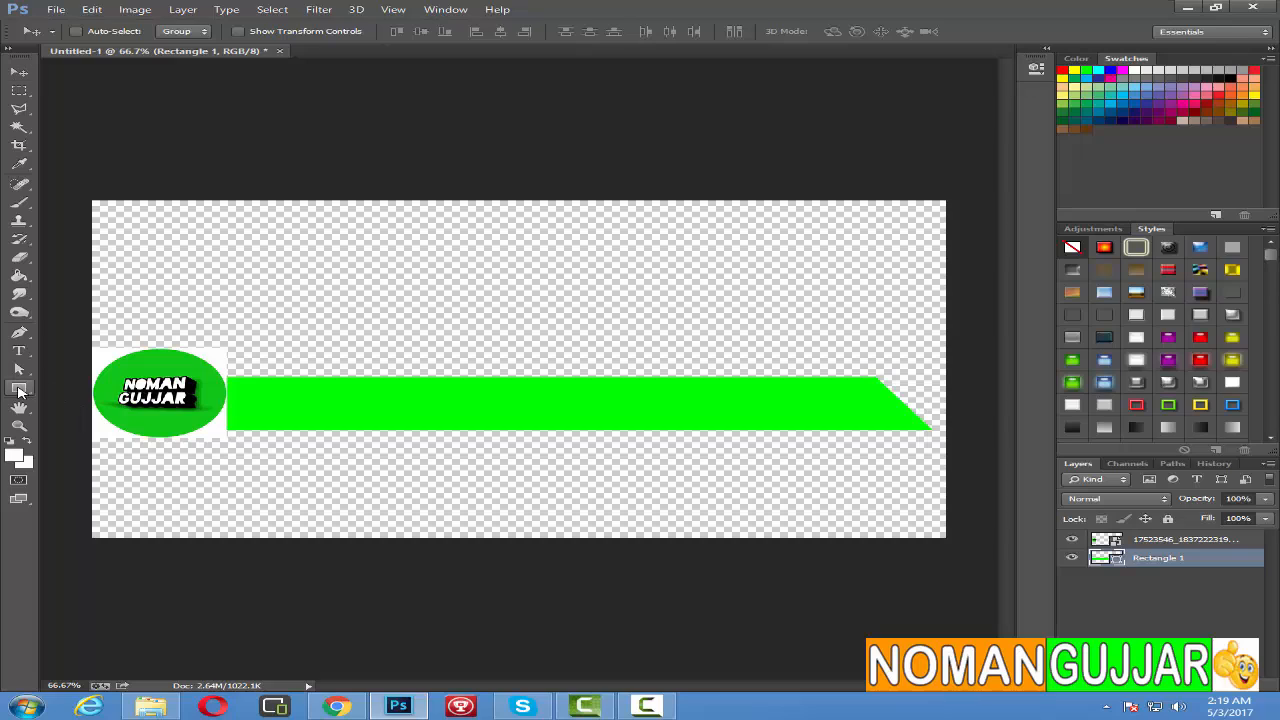
left_click(108, 388)
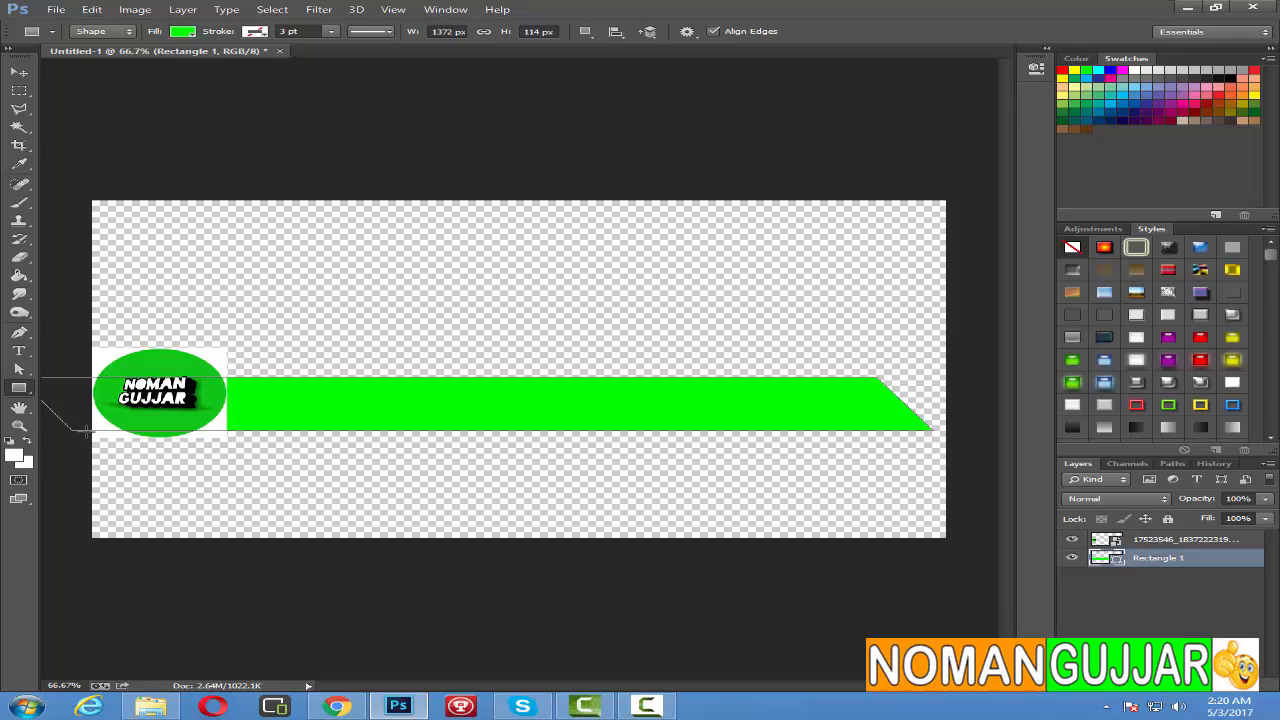
left_click_drag(88, 432, 926, 476)
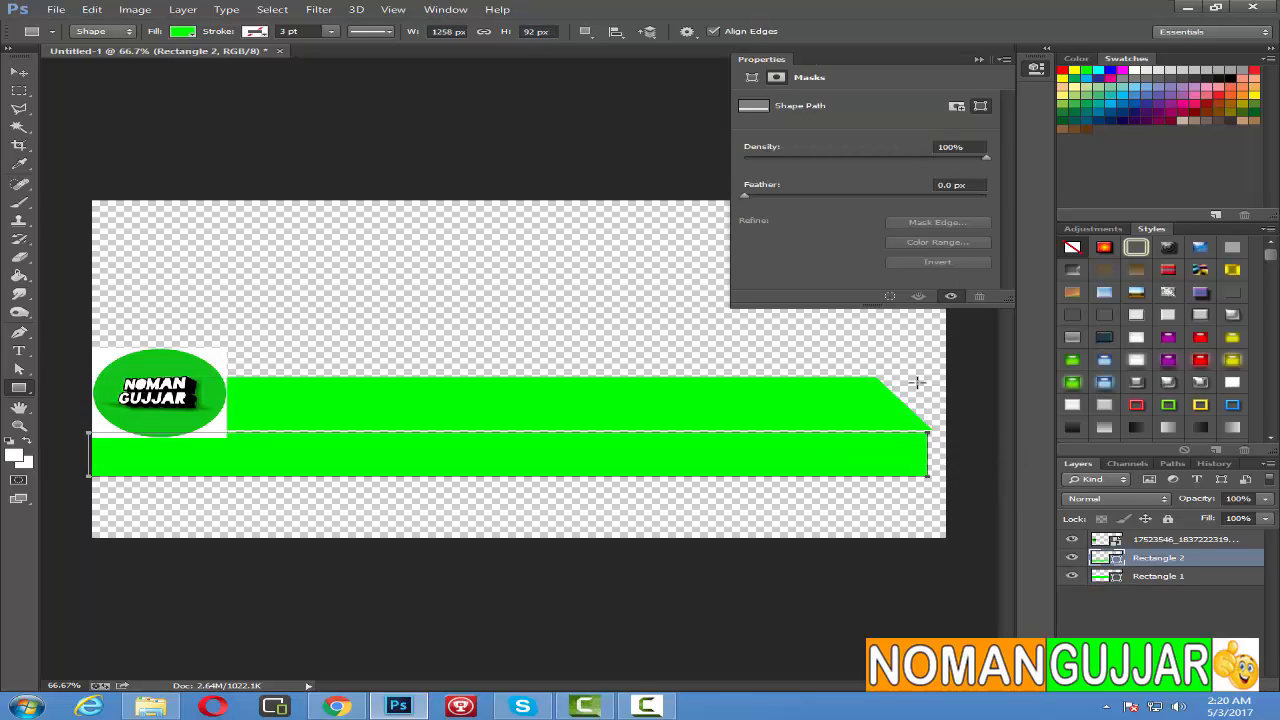
- Fill the lower rectangle with orange and collapse its properties
left_click(182, 32)
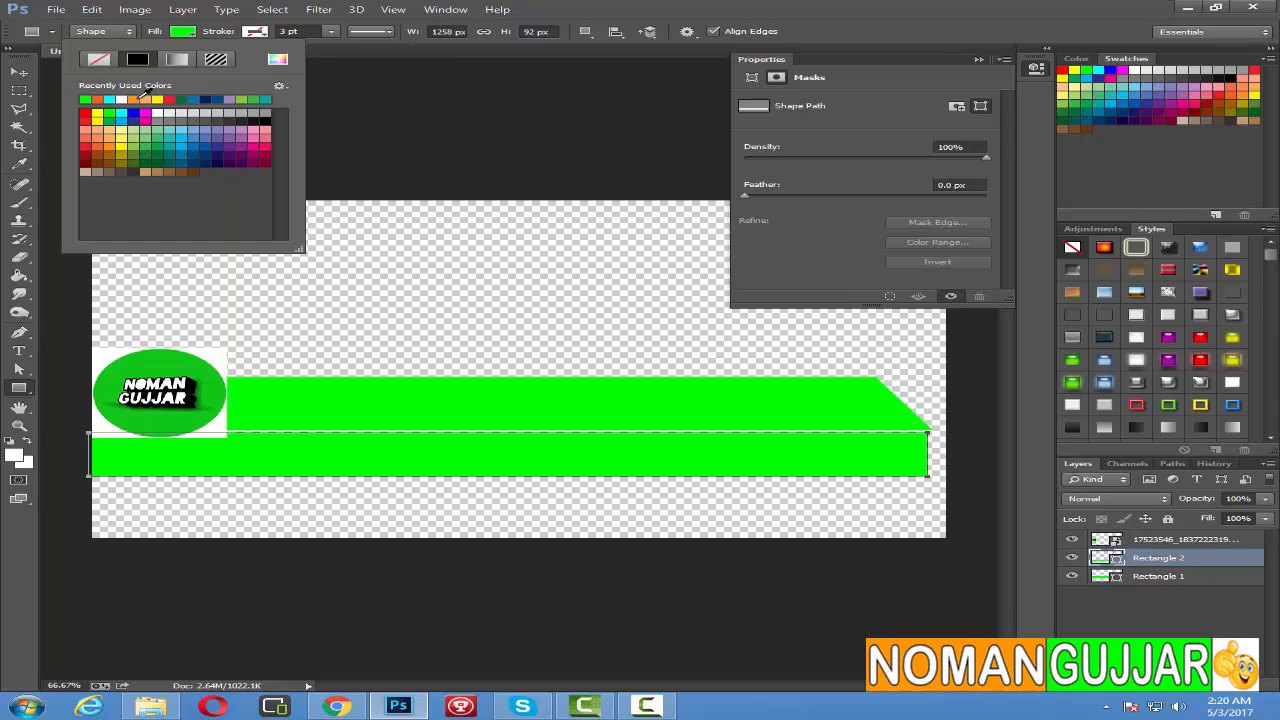
left_click(142, 98)
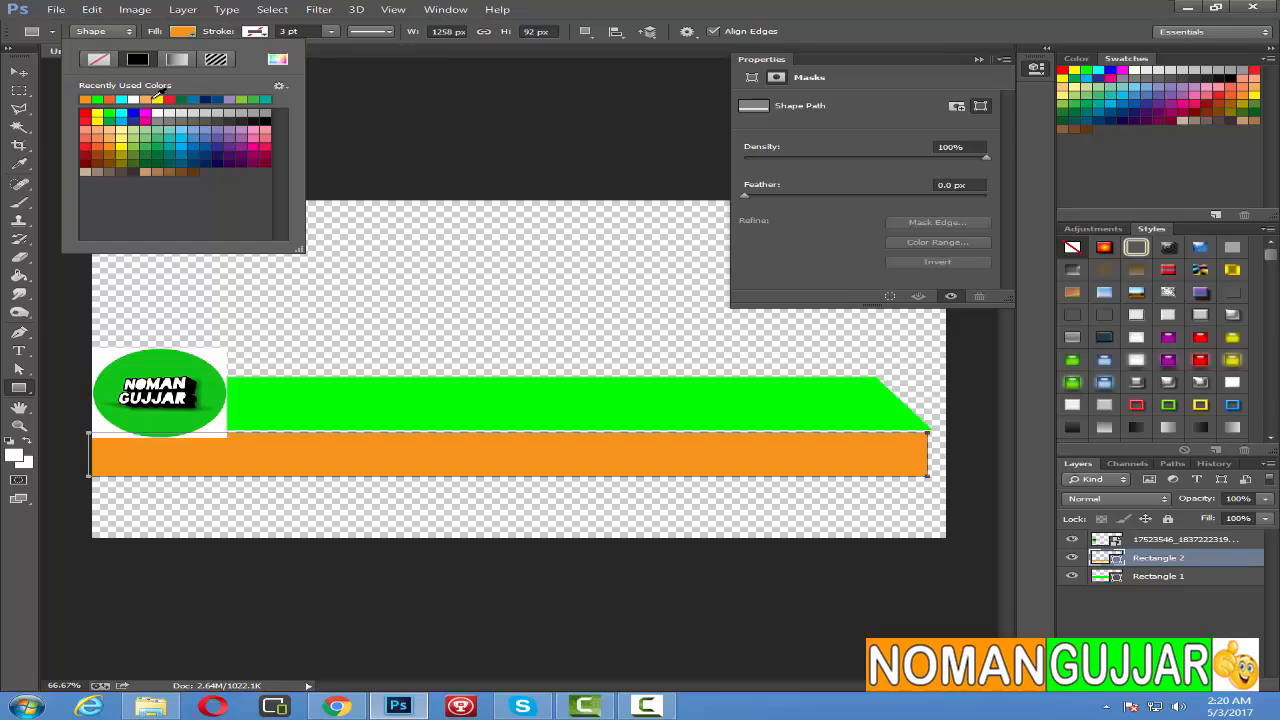
left_click(979, 60)
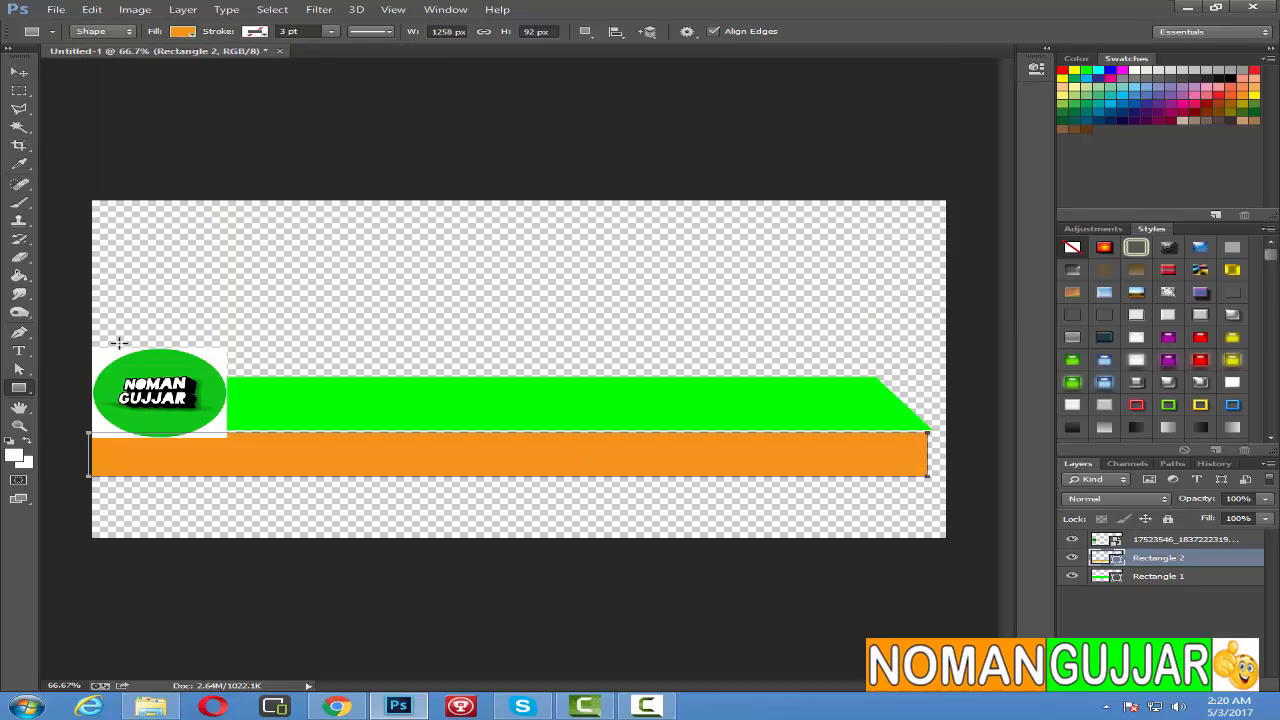
- Slant the orange bar's right end by shifting its lower corners left, converting the live shape to a regular path about 1340 × 85 px
left_click(19, 369)
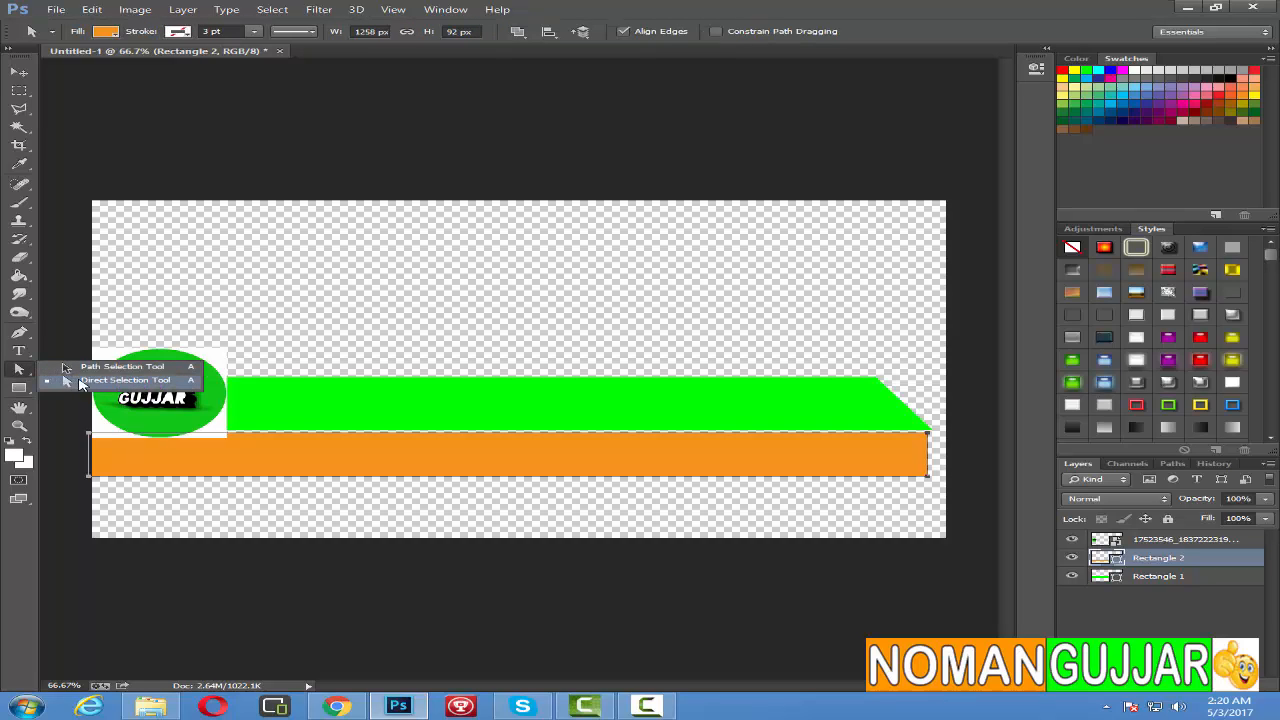
left_click(103, 383)
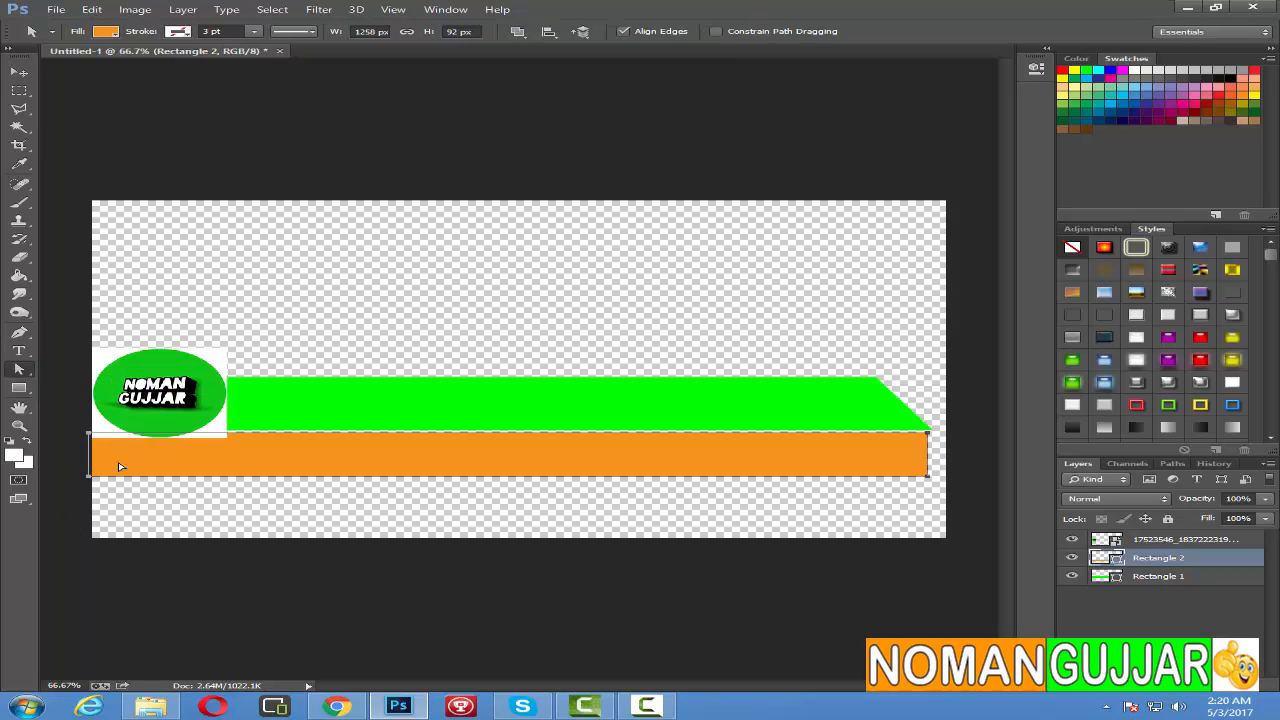
left_click_drag(118, 466, 603, 471)
key("ctrl+z")
left_click_drag(940, 466, 88, 482)
left_click_drag(926, 479, 872, 475)
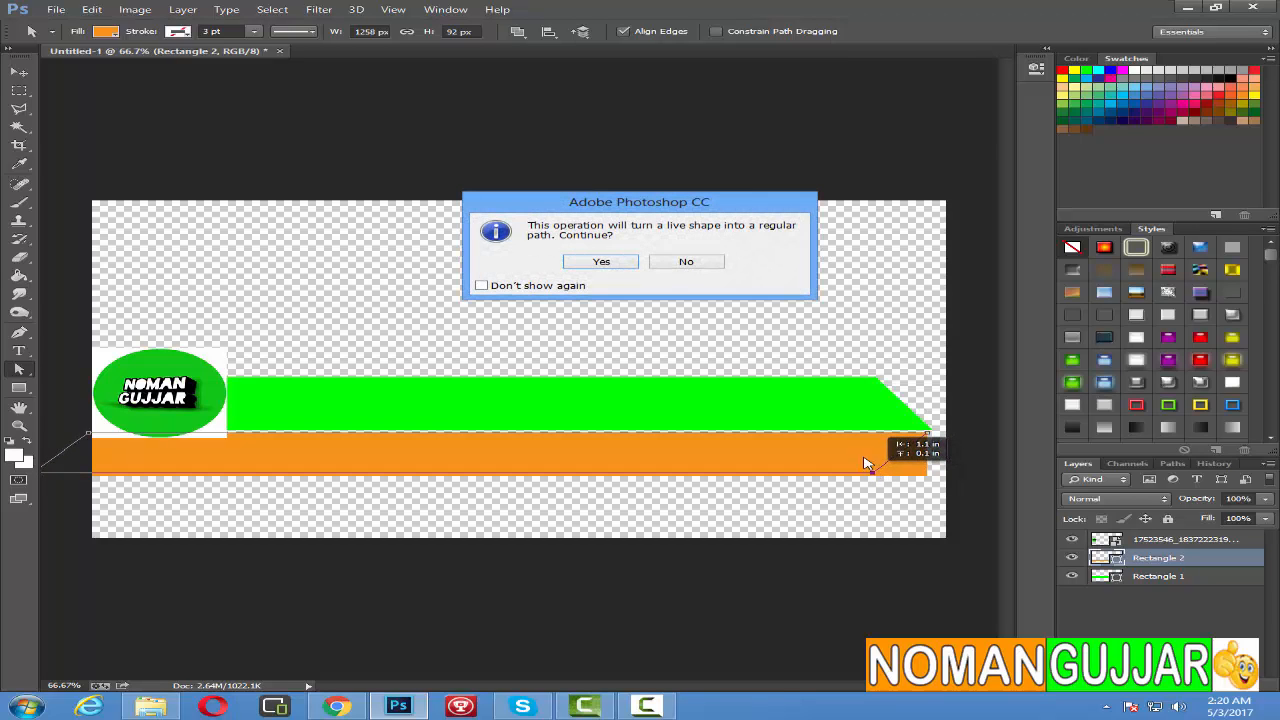
left_click(632, 267)
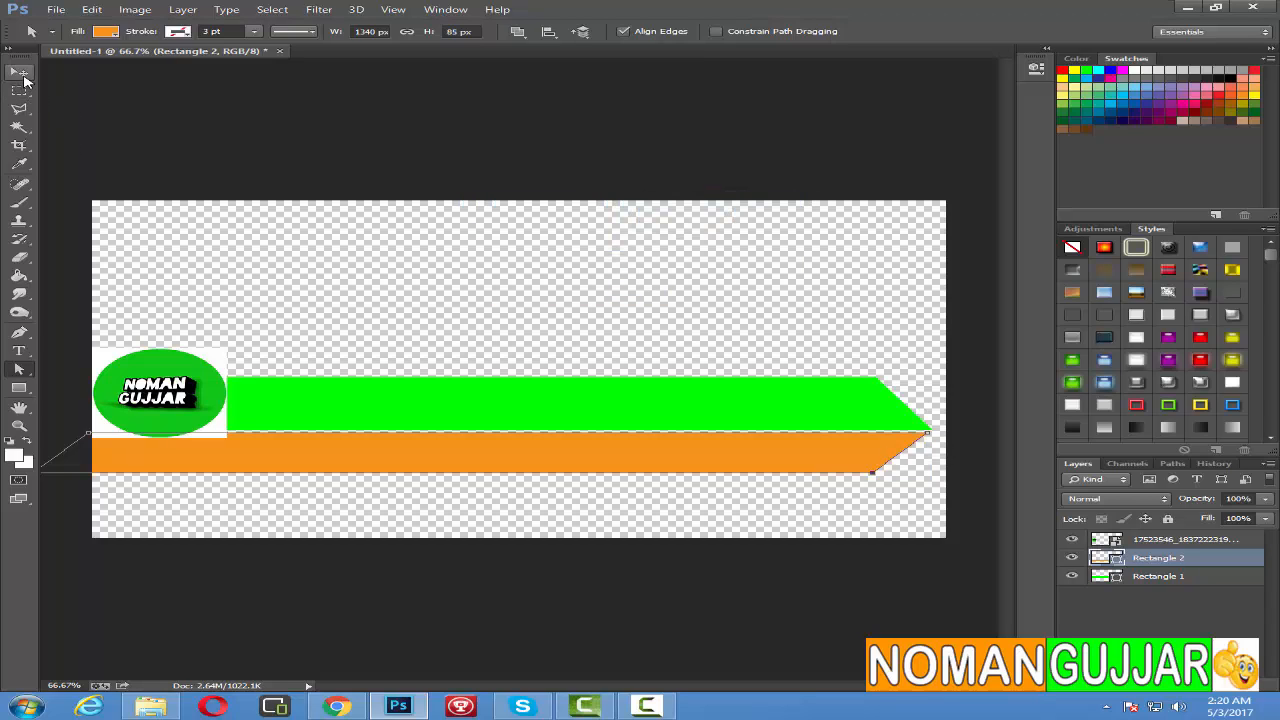
- Scale the logo to about 46% width and 46.5% height so it spans both bars' left ends, and commit the transform
left_click(1160, 540)
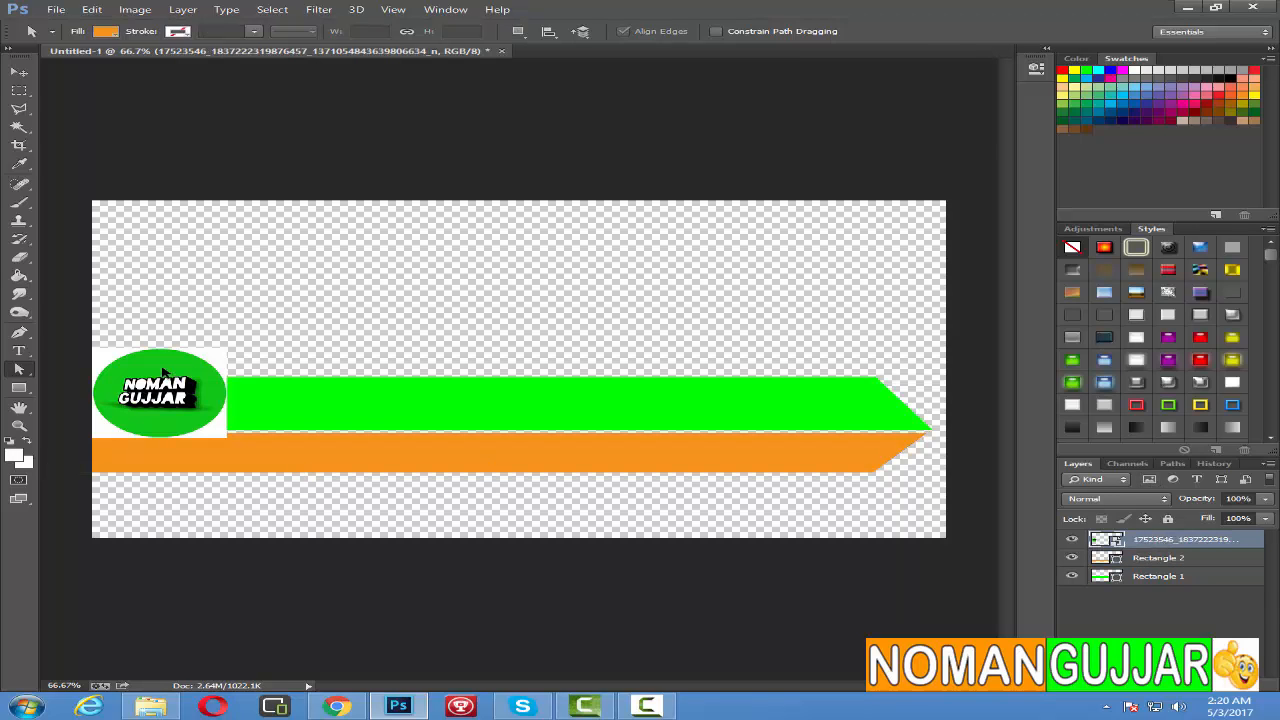
key("ctrl+t")
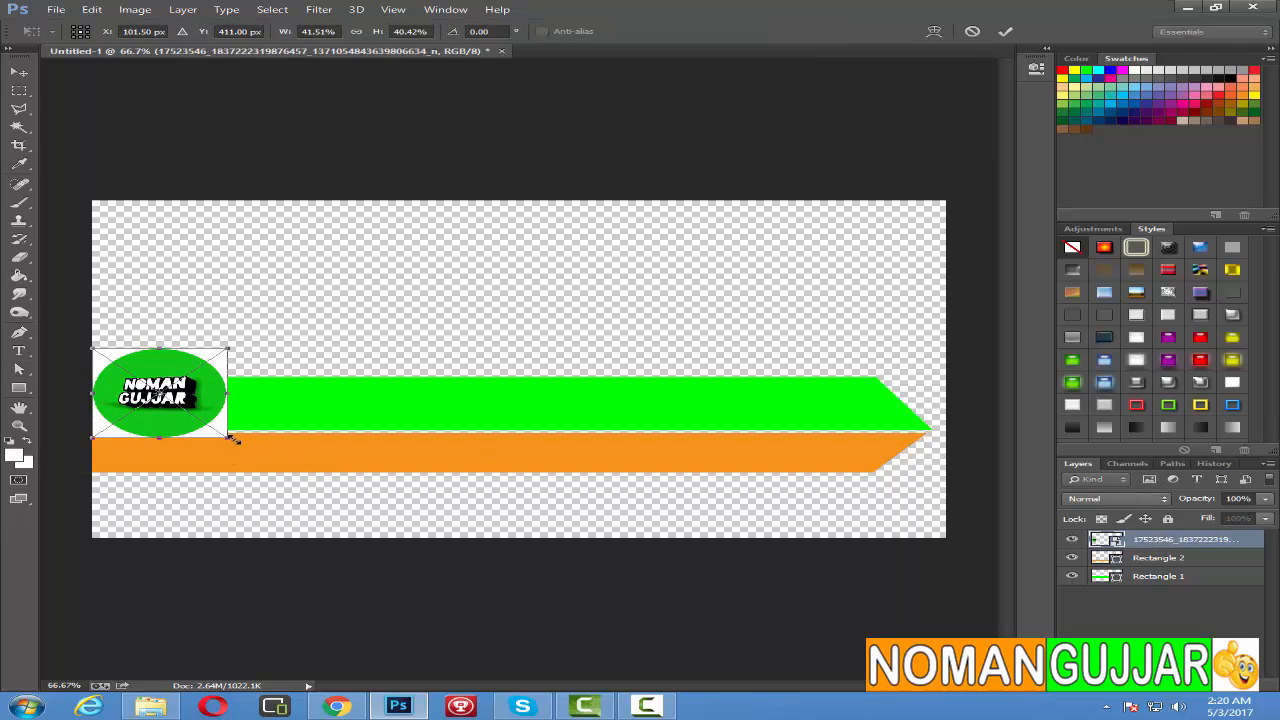
left_click_drag(231, 438, 264, 472)
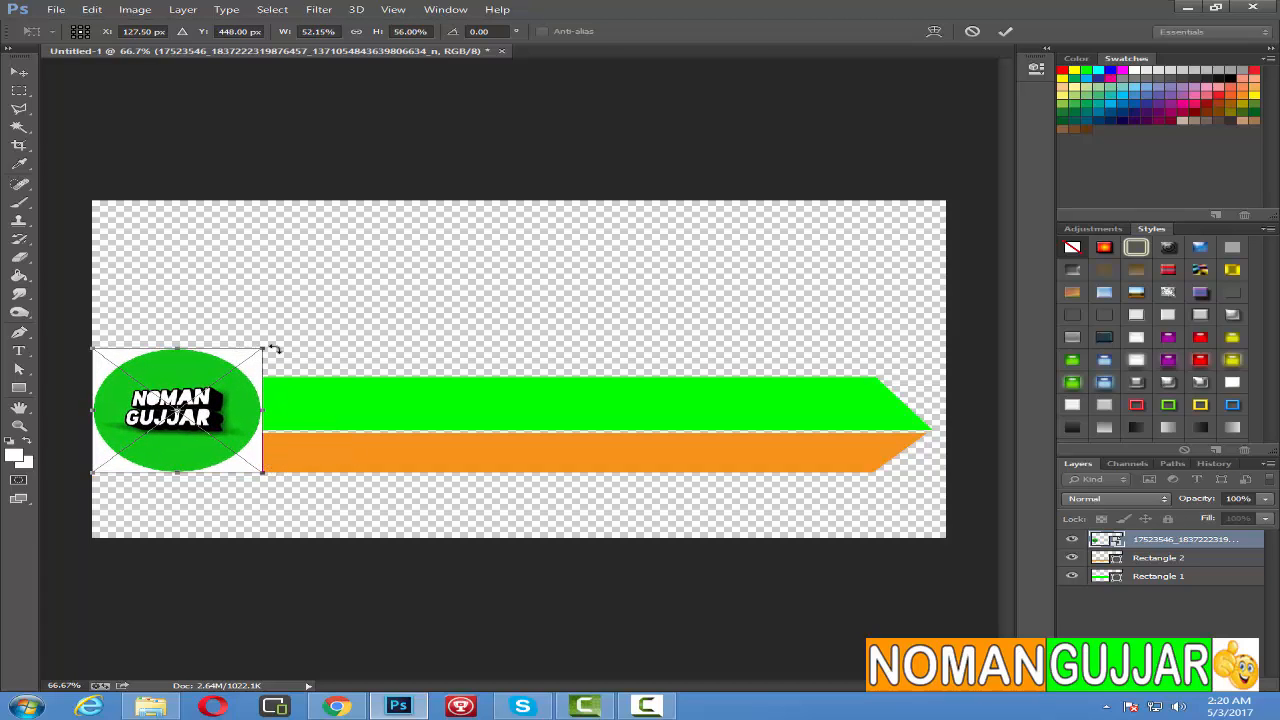
left_click_drag(261, 352, 244, 370)
mouse_move(250, 476)
left_mouse_down()
mouse_move(240, 458)
mouse_move(242, 472)
left_mouse_up()
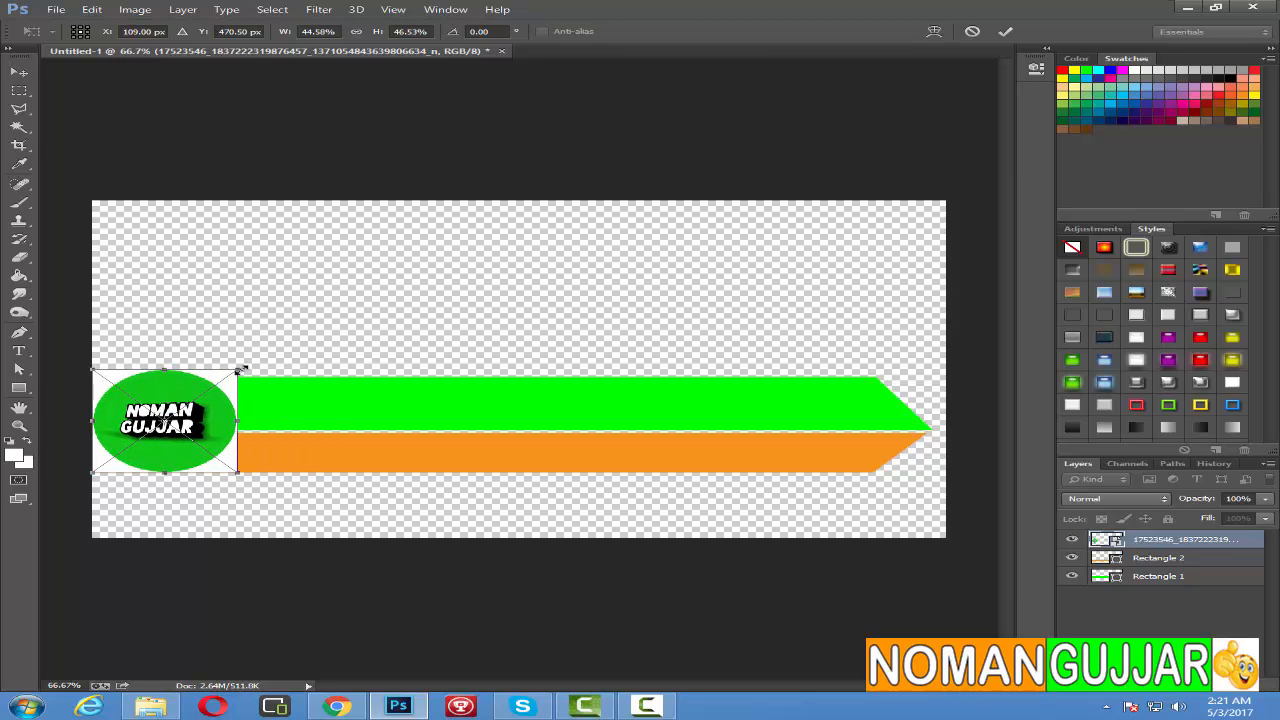
left_click_drag(245, 369, 249, 369)
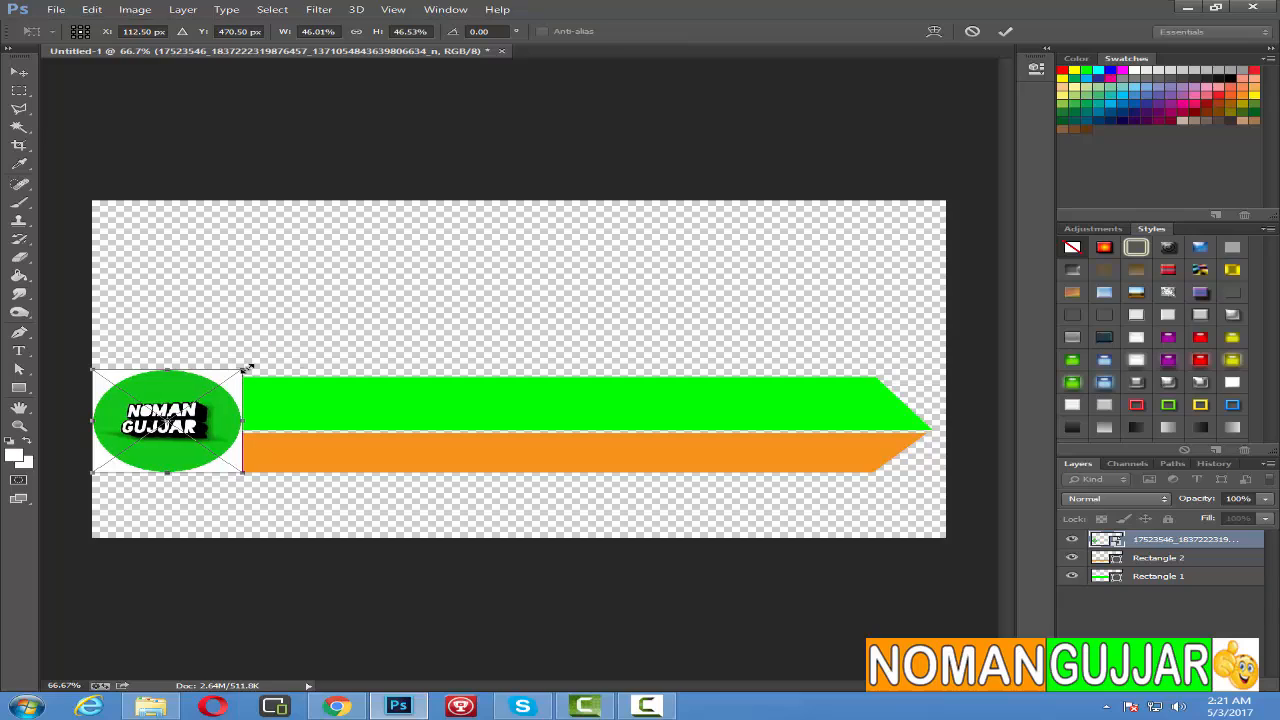
left_click(1005, 31)
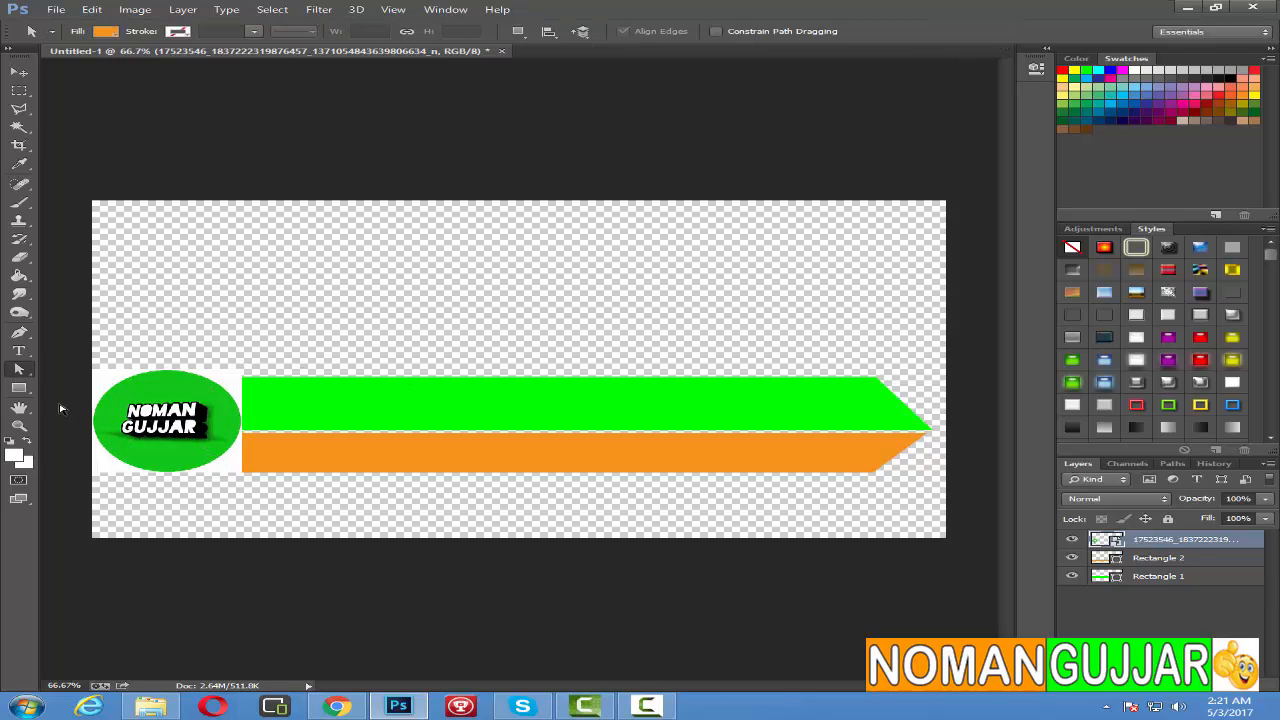
- Add the white 72 pt text "SUBSCRIBE MY CHANNEL!" on the green bar beside the logo and commit it
left_click(22, 352)
left_click(266, 408)
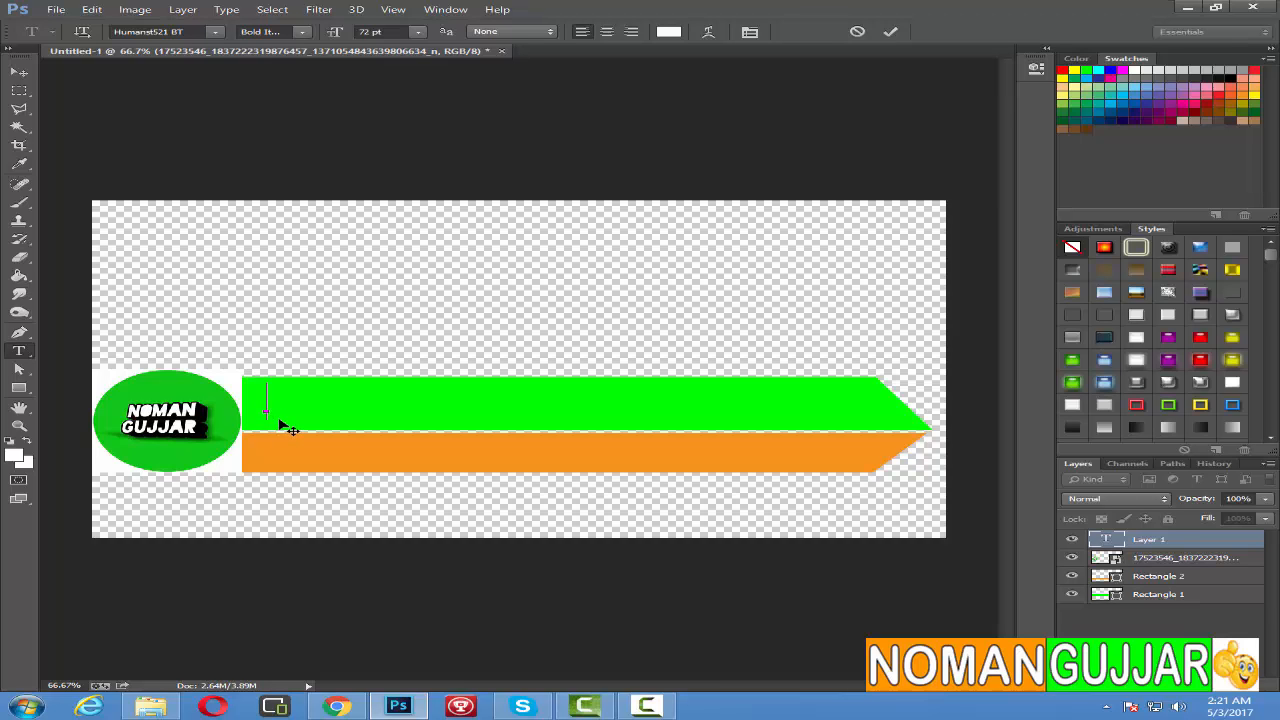
type("subs")
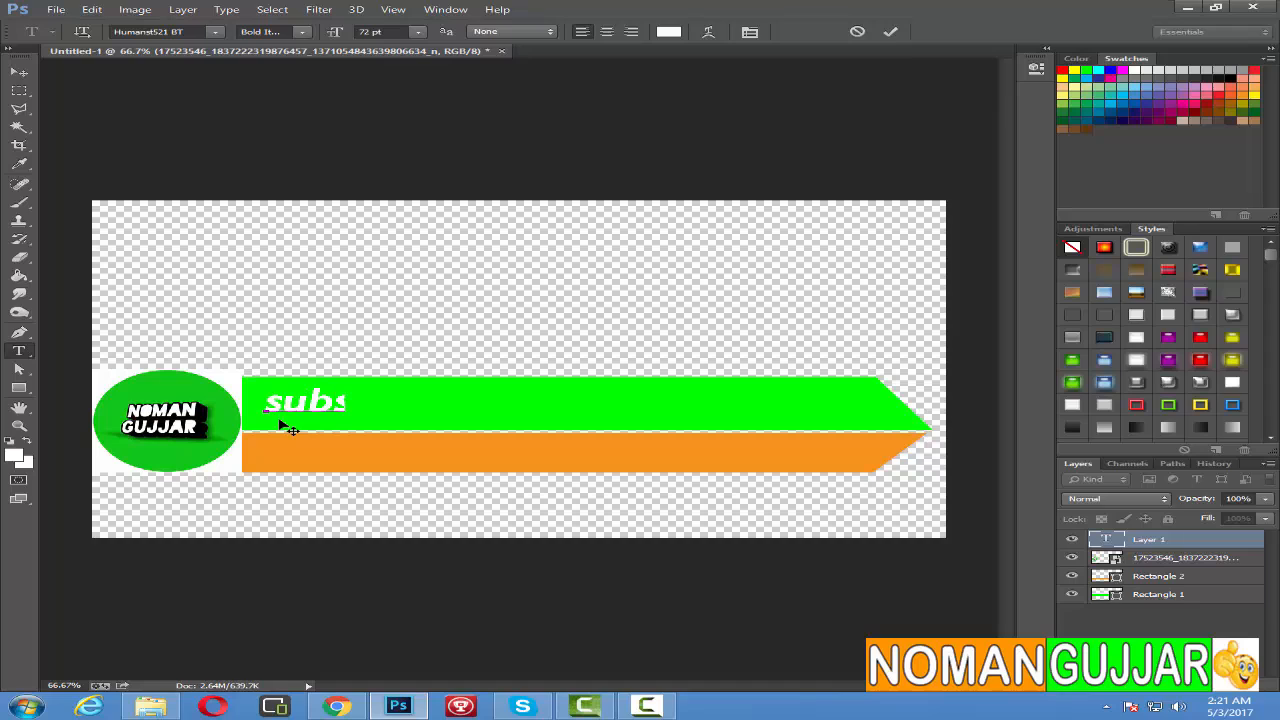
key("BackSpace")
key("BackSpace")
key("BackSpace")
key("BackSpace")
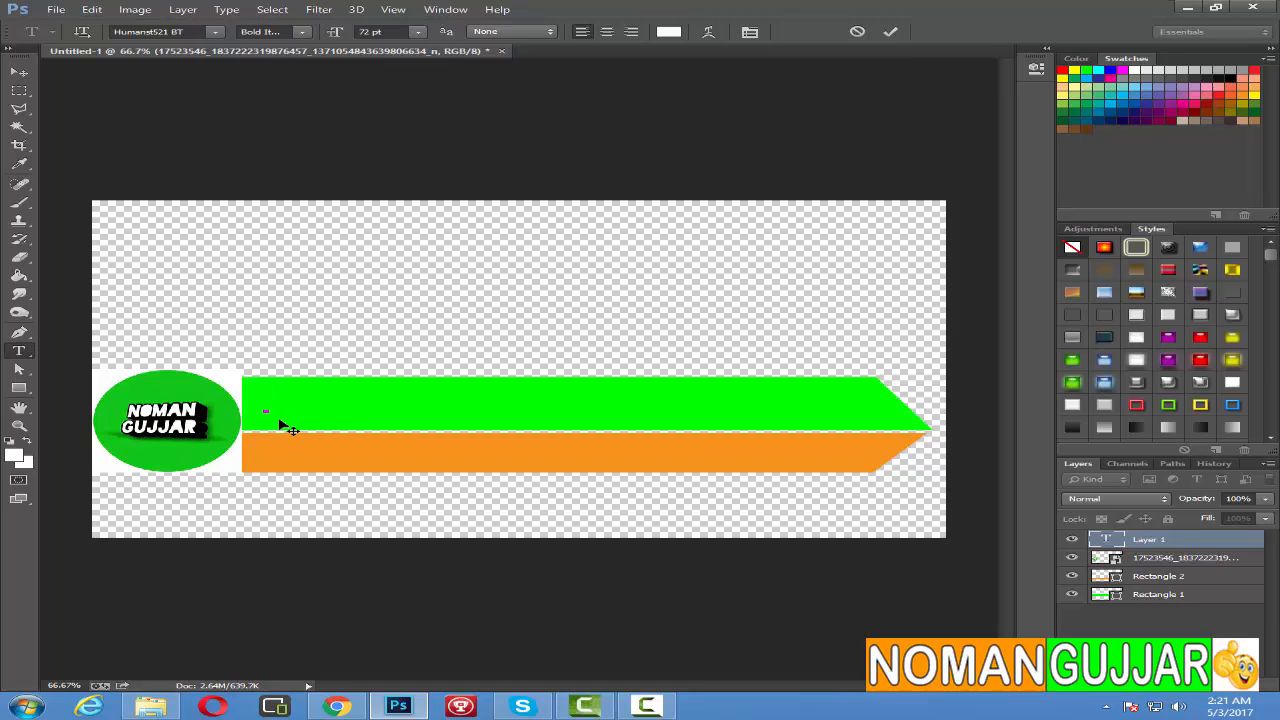
type("SUBSCRIBE")
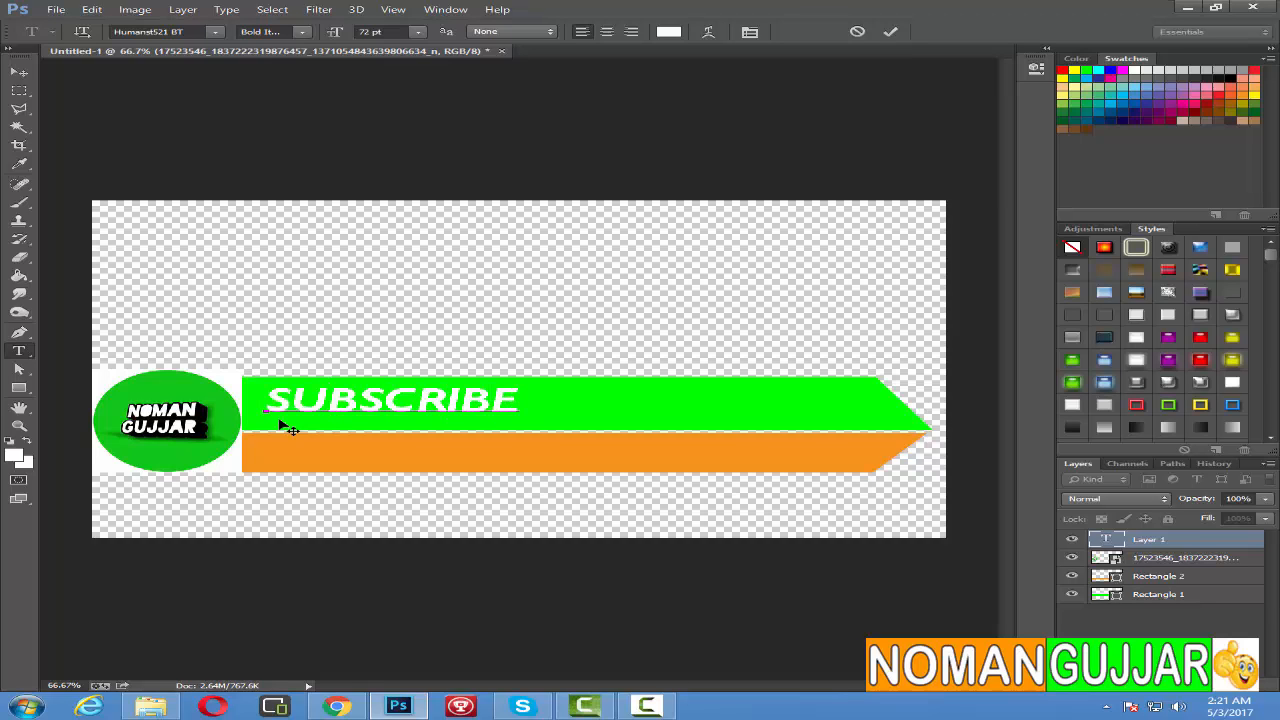
type(" MY CHANNE:")
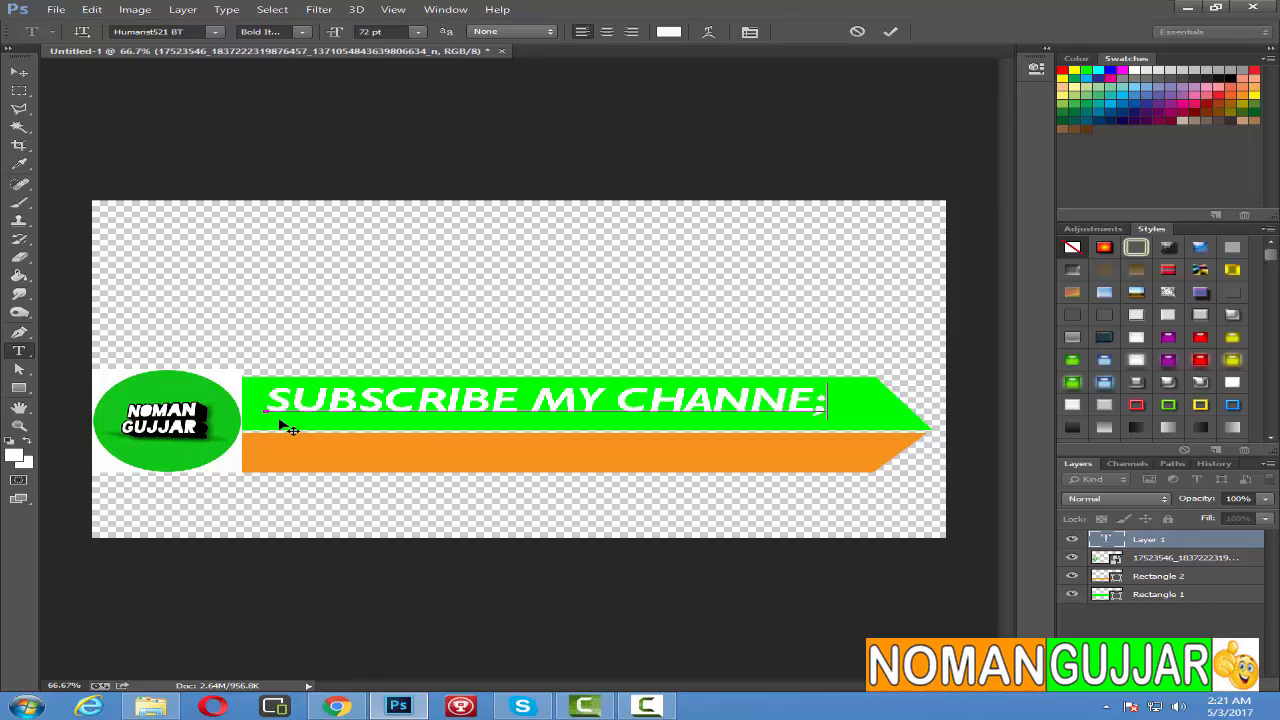
key("BackSpace")
type("L!")
key("BackSpace")
type("!")
left_click(891, 33)
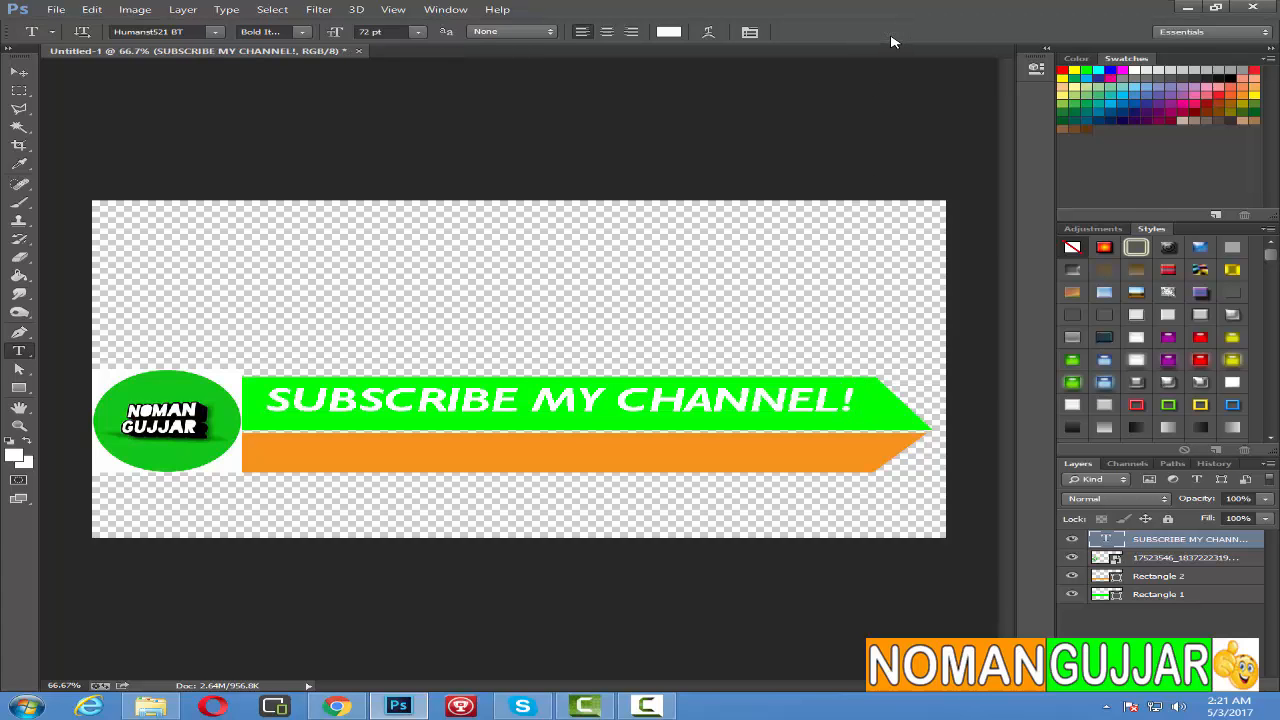
- Scale the "SUBSCRIBE MY CHANNEL!" text to about 108.5% width and 179.3% height to fill the green bar
key("ctrl+t")
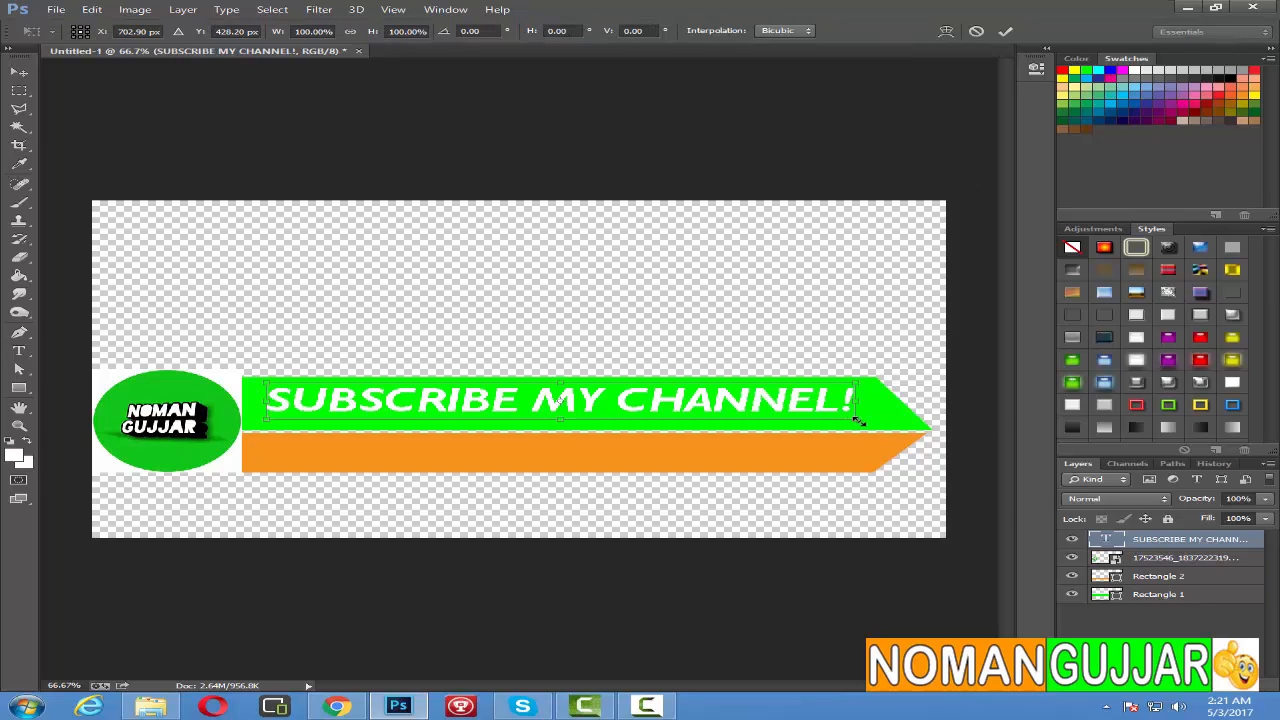
left_click_drag(858, 428, 882, 439)
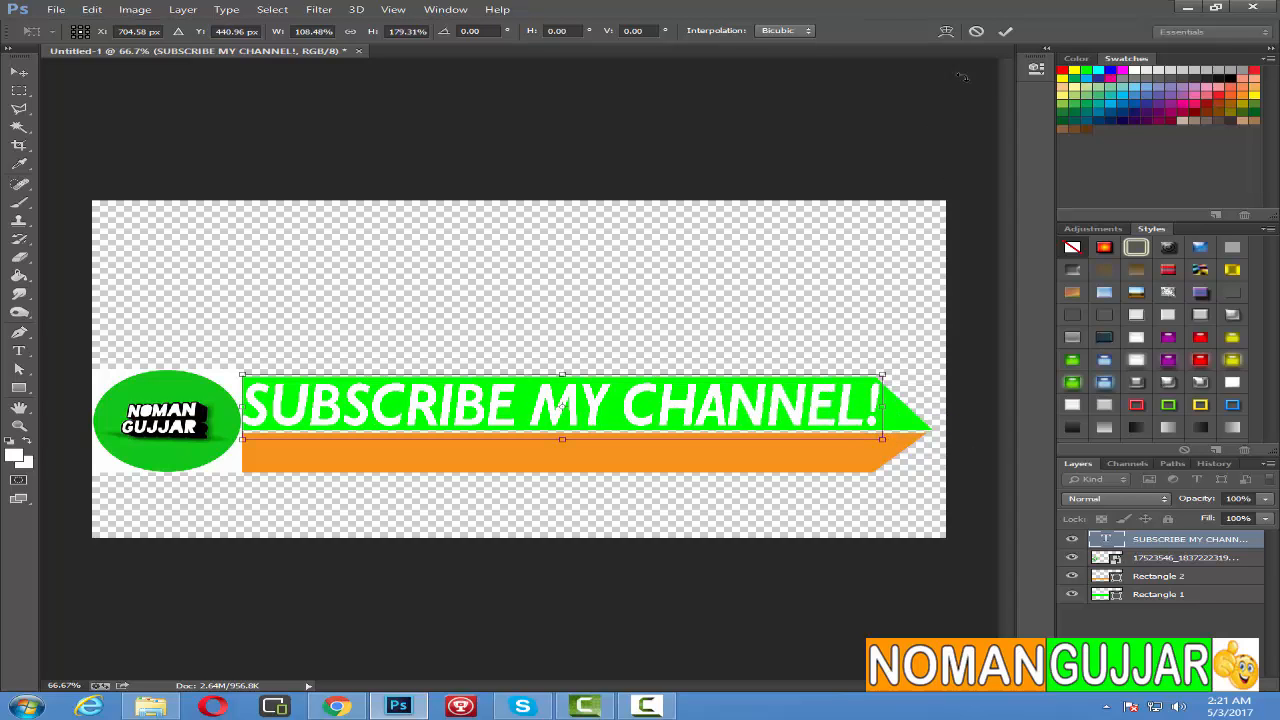